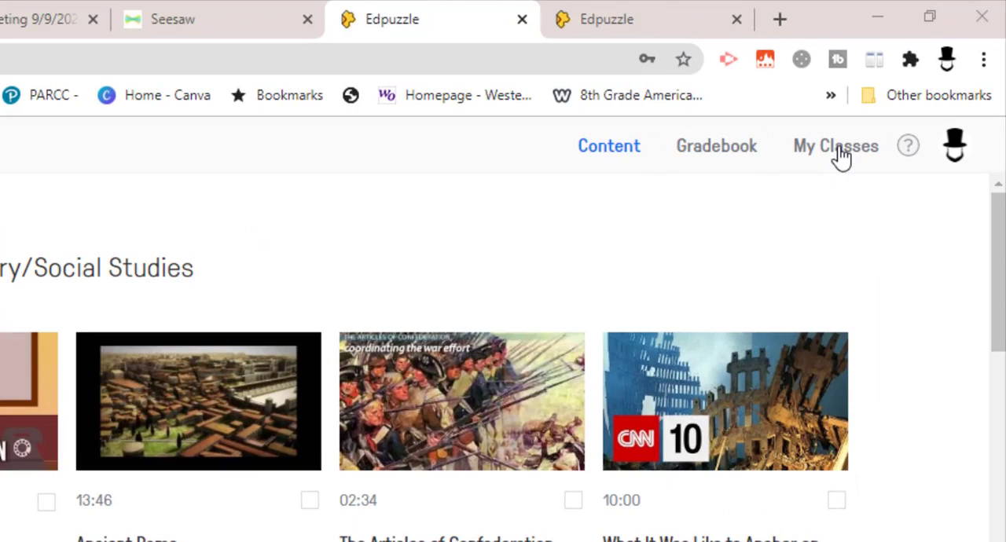
Go to the teacher's class list and start adding a new class created from scratch.
{"action": "left_click", "coordinate": [840, 151]}
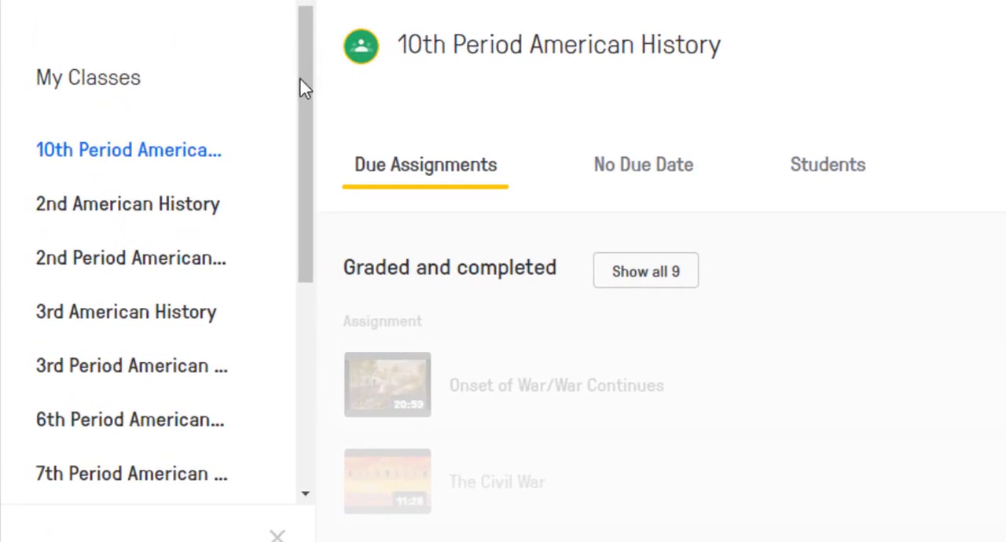
{"action": "left_click_drag", "start_coordinate": [305, 83], "coordinate": [294, 288]}
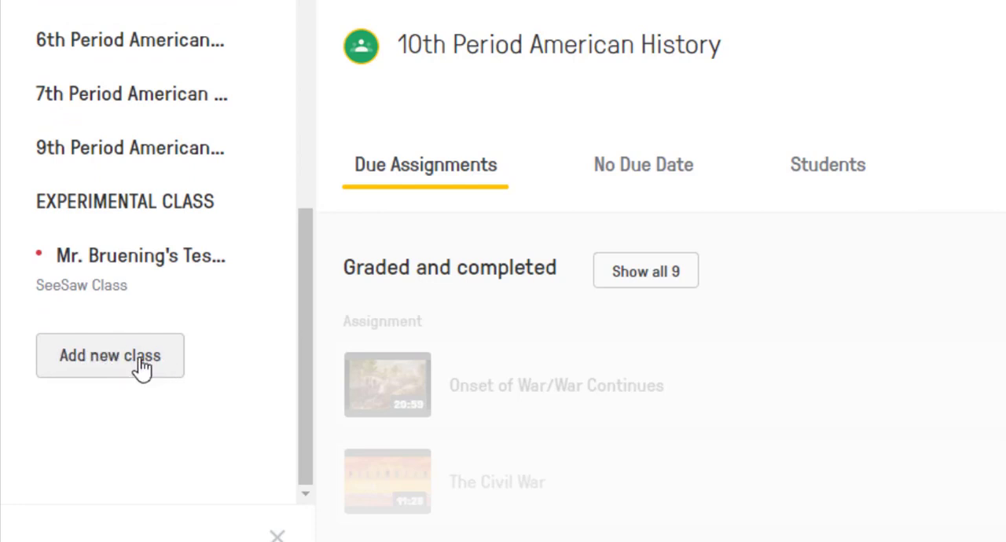
{"action": "left_click", "coordinate": [115, 364]}
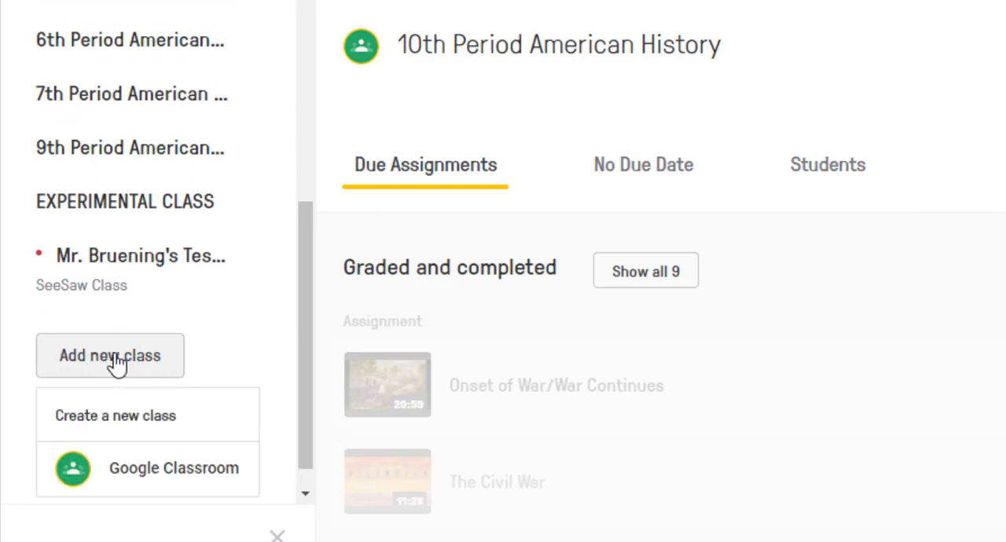
{"action": "left_click", "coordinate": [139, 418]}
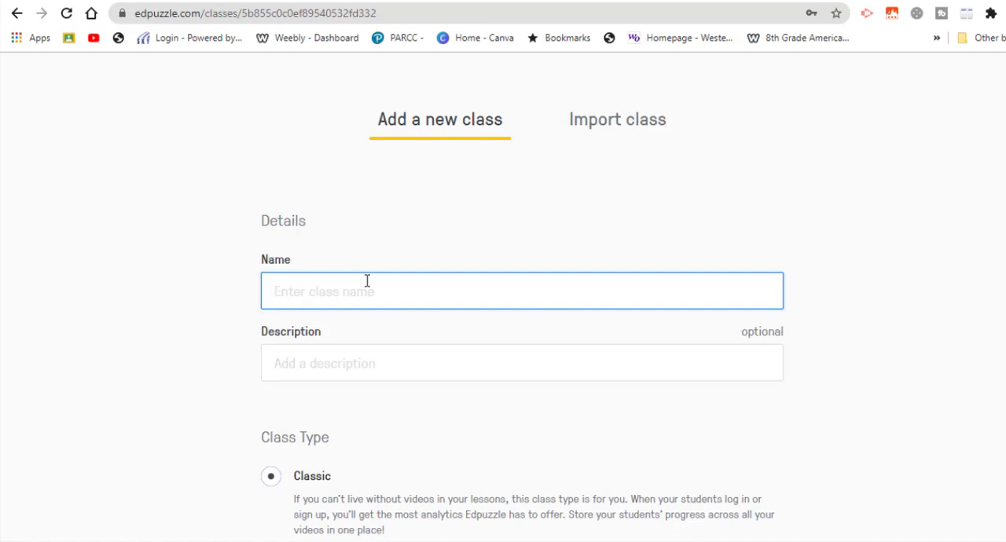
Name the class "2nd Grade History", describe it as "SeeSaw Classes", and create it with the Classic class type.
{"action": "type", "text": "2nd Grade History"}
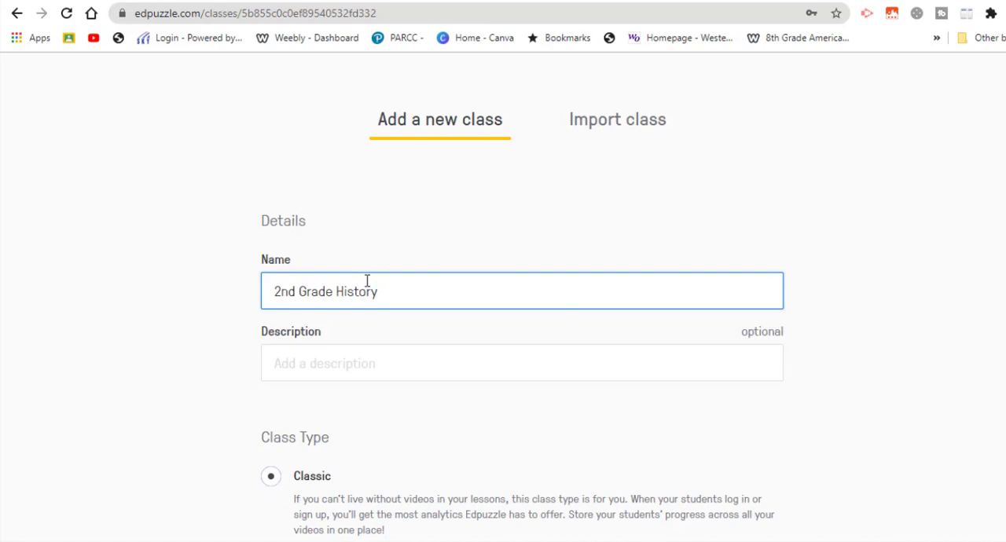
{"action": "left_click", "coordinate": [367, 367]}
{"action": "type", "text": "SeeSaw Classes"}
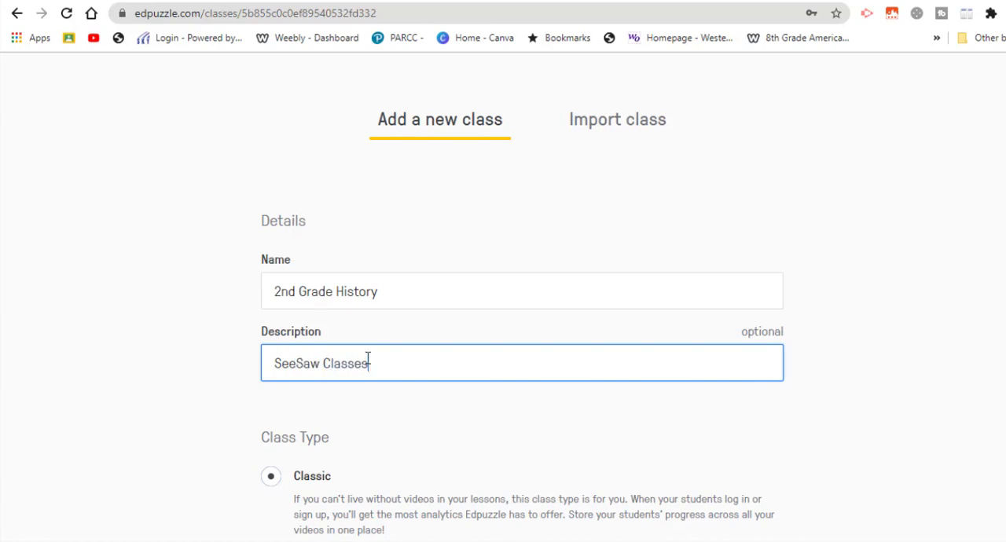
{"action": "scroll", "coordinate": [522, 314], "scroll_direction": "down", "scroll_amount": 2}
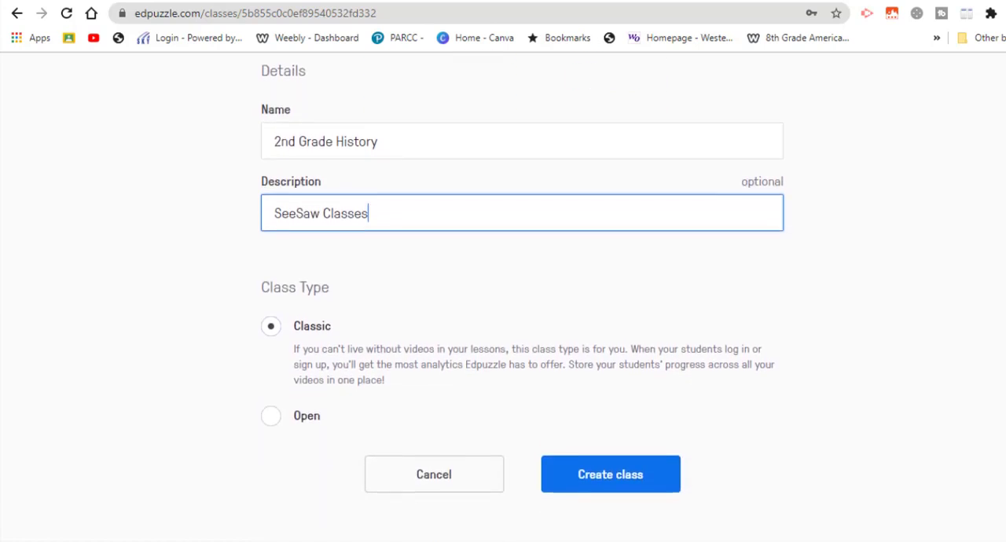
{"action": "scroll", "coordinate": [522, 314], "scroll_direction": "up", "scroll_amount": 1}
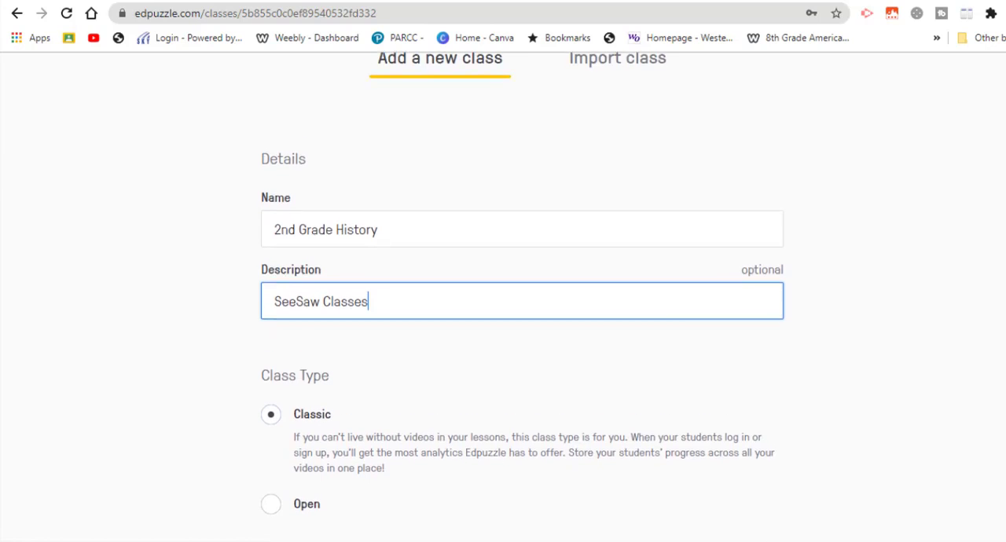
{"action": "scroll", "coordinate": [522, 314], "scroll_direction": "down", "scroll_amount": 1}
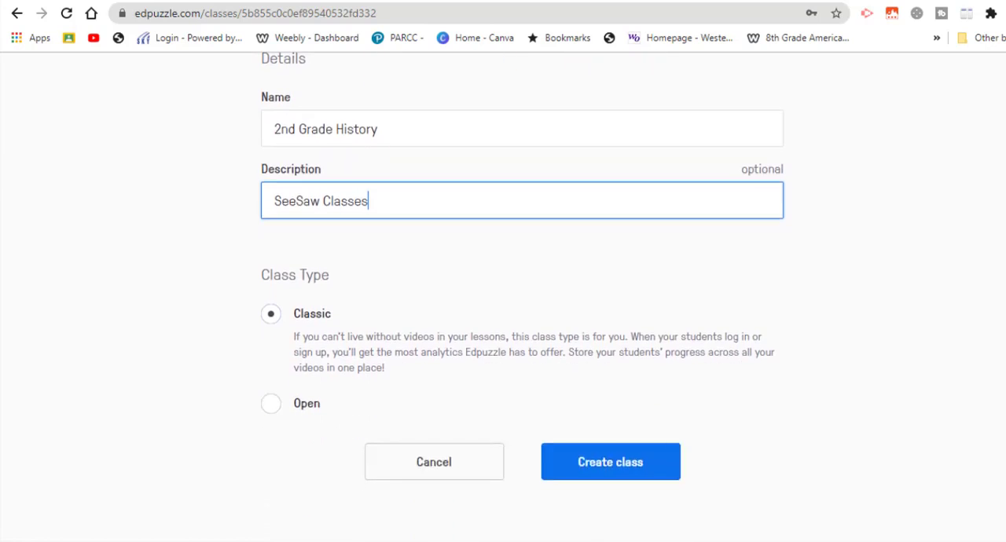
{"action": "left_click", "coordinate": [618, 467]}
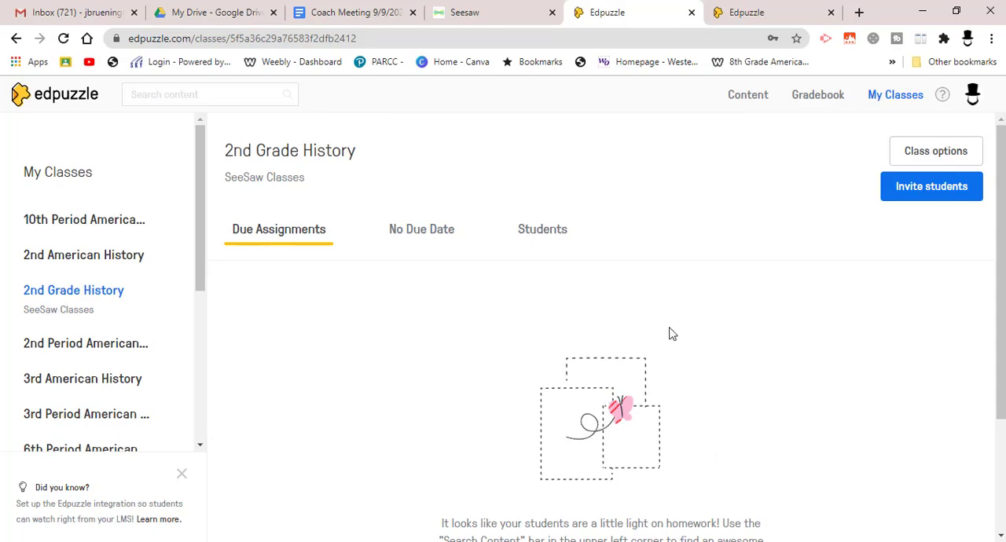
Look at the new class's student list, and bring up its student invitation with the class code highlighted.
{"action": "left_click", "coordinate": [542, 234]}
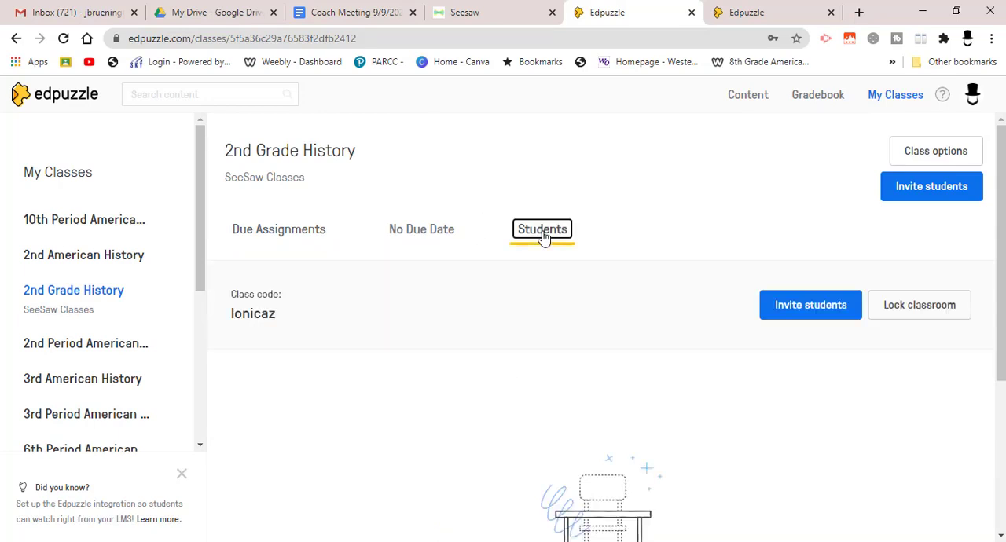
{"action": "left_click", "coordinate": [293, 238]}
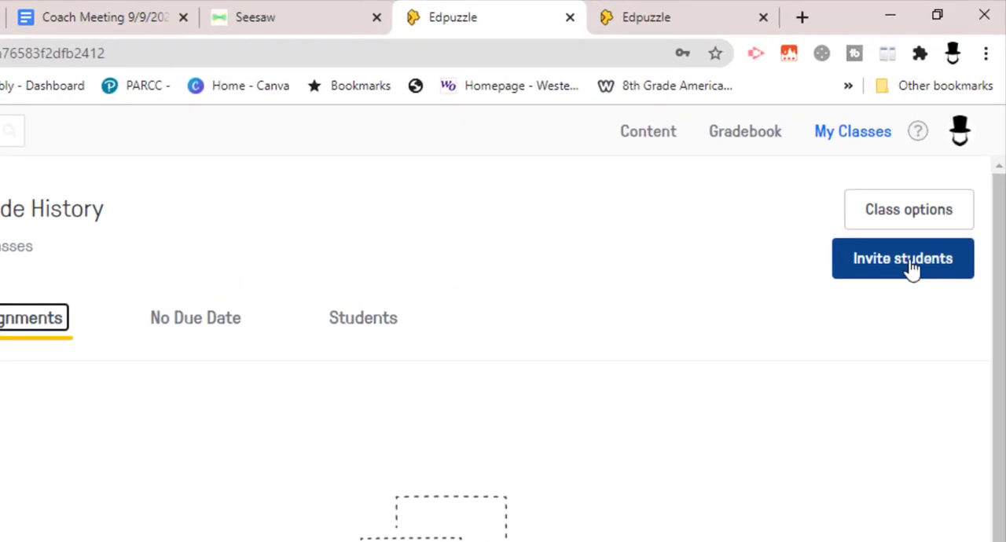
{"action": "left_click", "coordinate": [910, 267]}
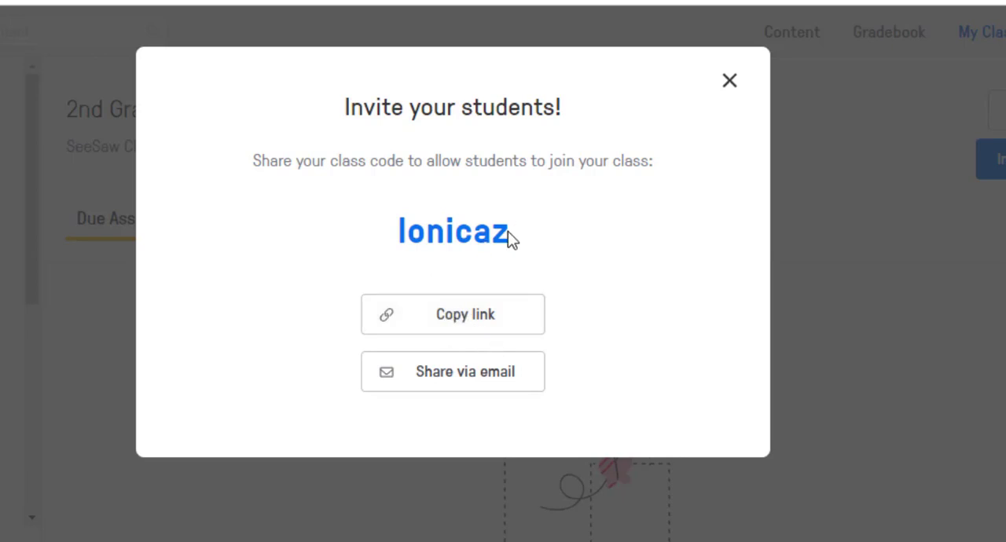
{"action": "left_click_drag", "start_coordinate": [512, 231], "coordinate": [399, 231]}
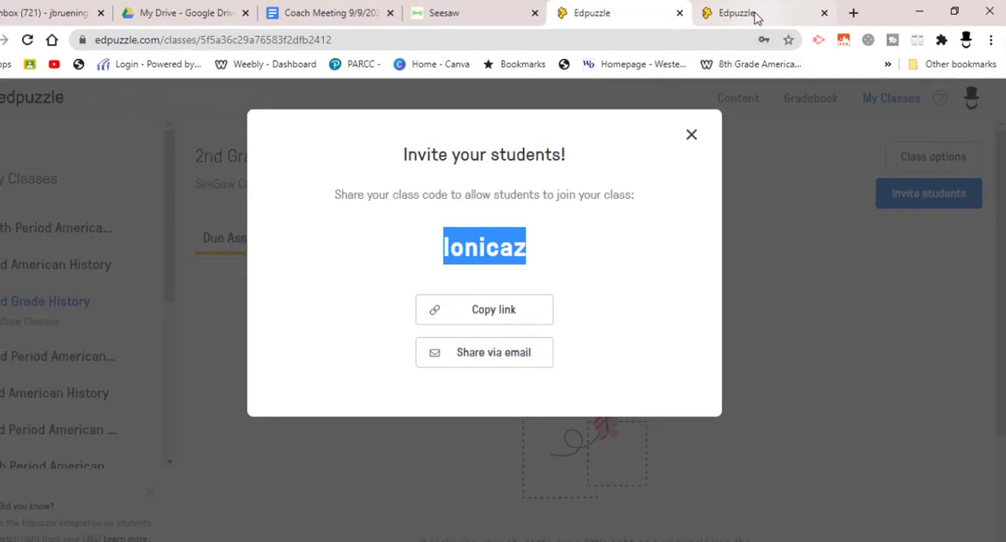
View the student login form in the other Edpuzzle browser tab, and return to the class to close the invitation.
{"action": "left_click", "coordinate": [756, 17]}
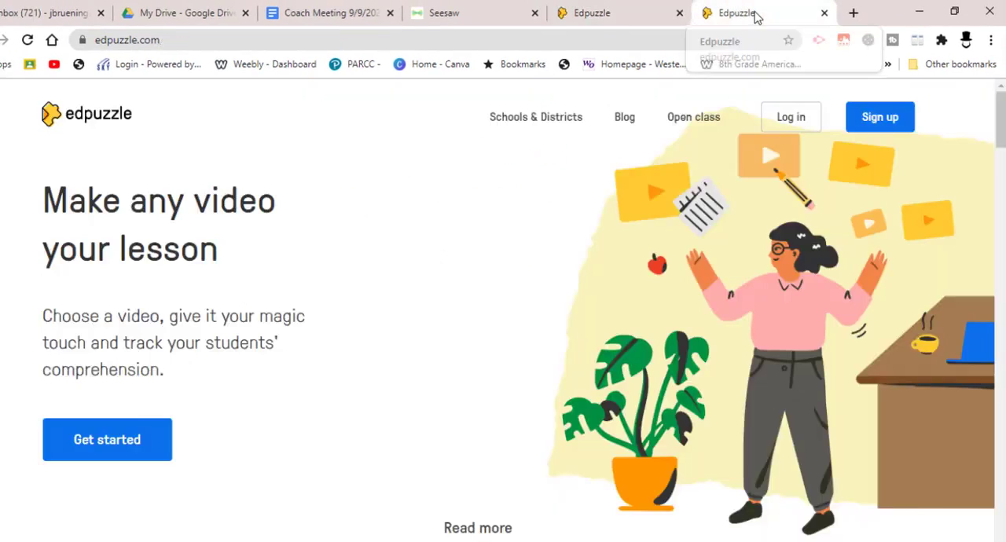
{"action": "left_click", "coordinate": [796, 123]}
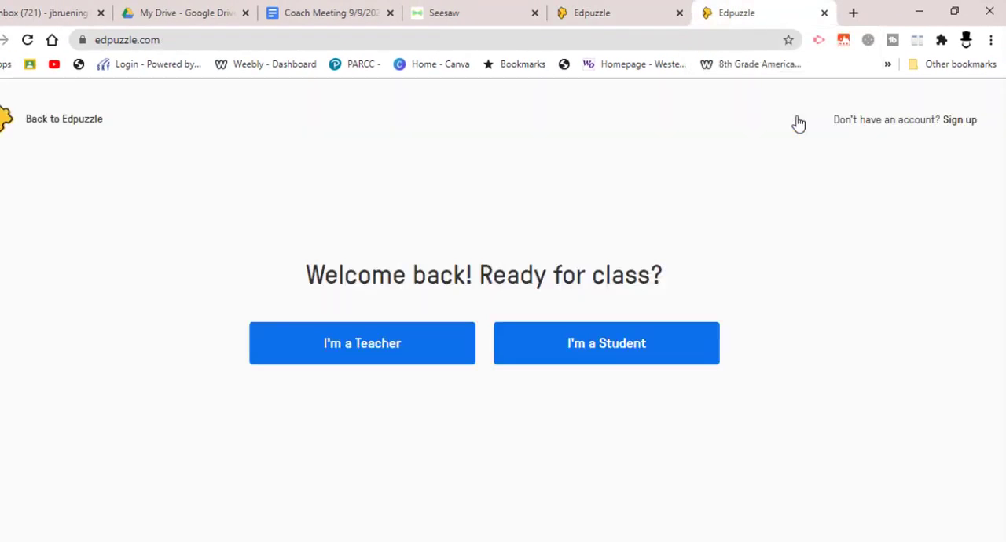
{"action": "left_click", "coordinate": [615, 345]}
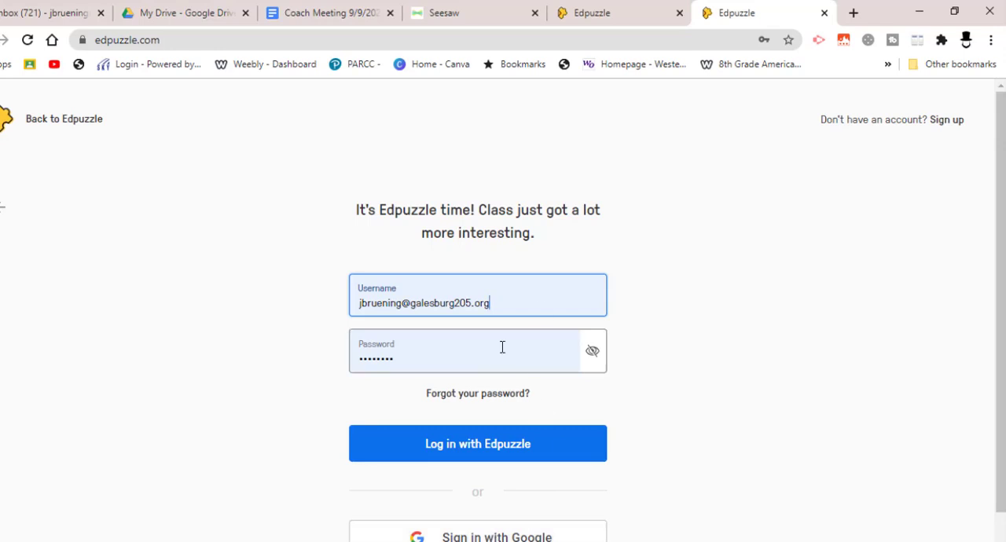
{"action": "left_click", "coordinate": [617, 14]}
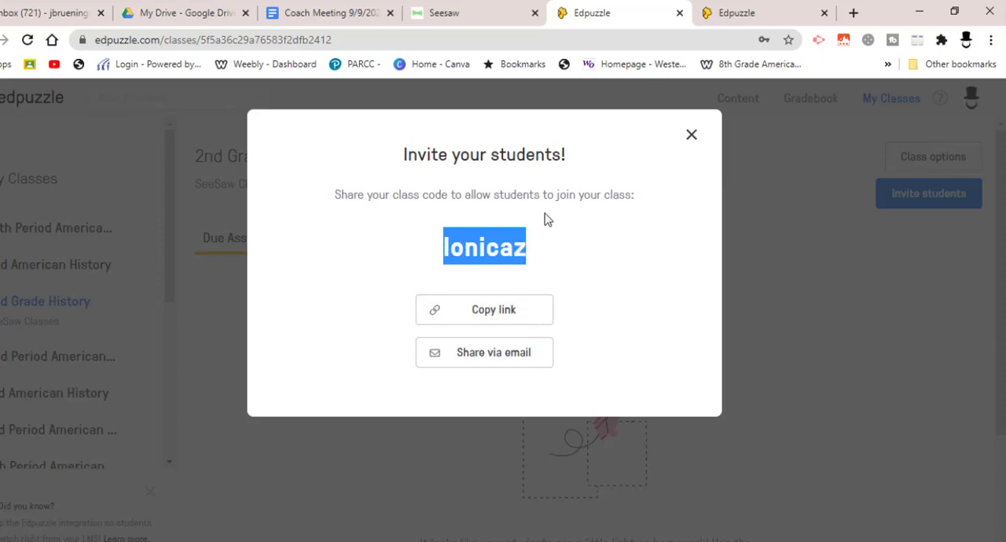
{"action": "left_click", "coordinate": [691, 137]}
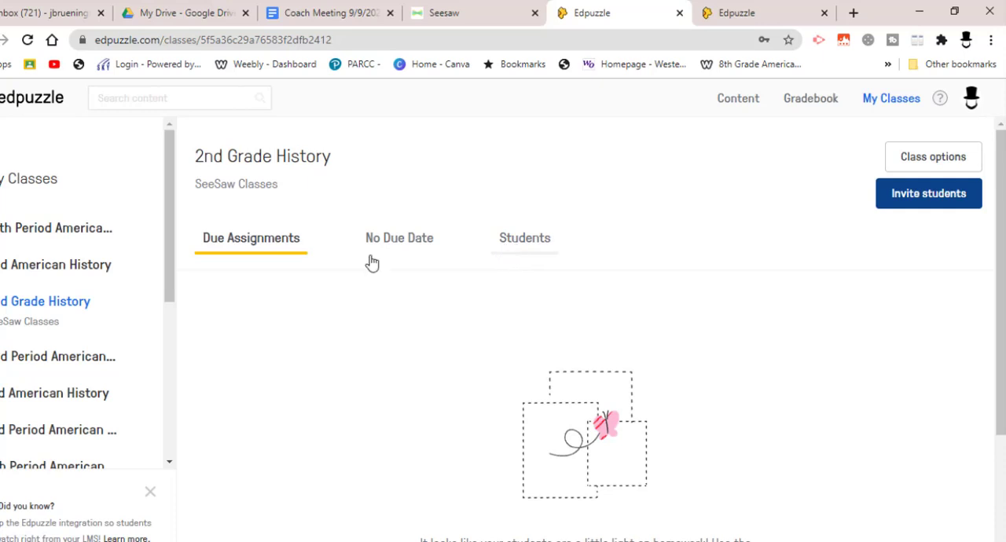
Review the student roster of the SeeSaw test class and return to its due assignments.
{"action": "left_click_drag", "start_coordinate": [171, 278], "coordinate": [155, 419]}
{"action": "left_click", "coordinate": [63, 318]}
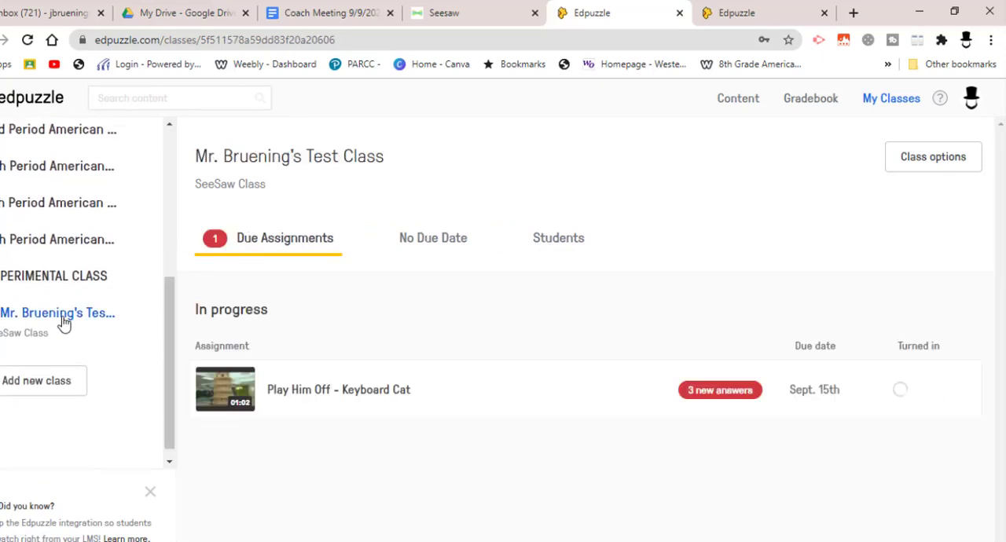
{"action": "left_click", "coordinate": [556, 248]}
{"action": "left_click_drag", "start_coordinate": [1003, 234], "coordinate": [1003, 372]}
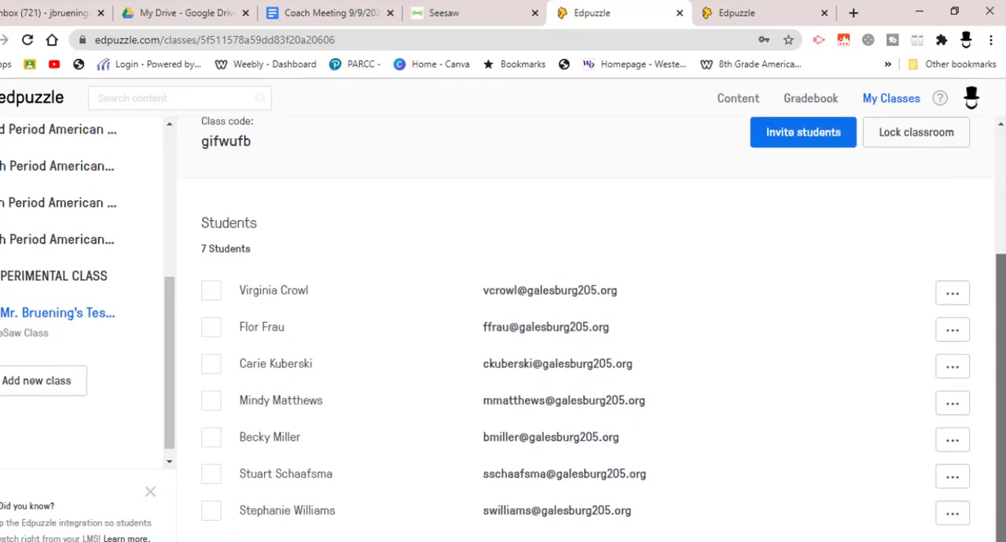
{"action": "scroll", "coordinate": [316, 249], "scroll_direction": "up", "scroll_amount": 3}
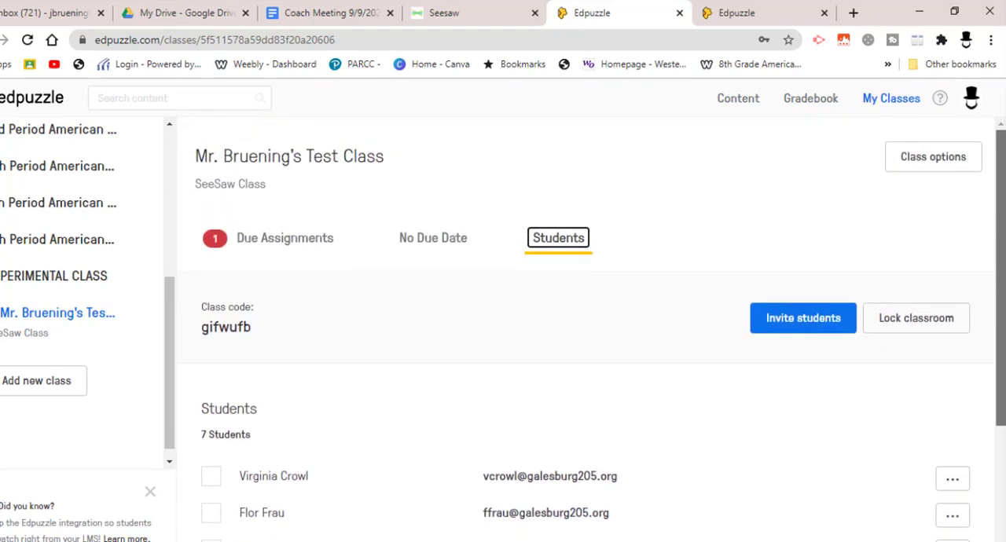
{"action": "left_click", "coordinate": [309, 242]}
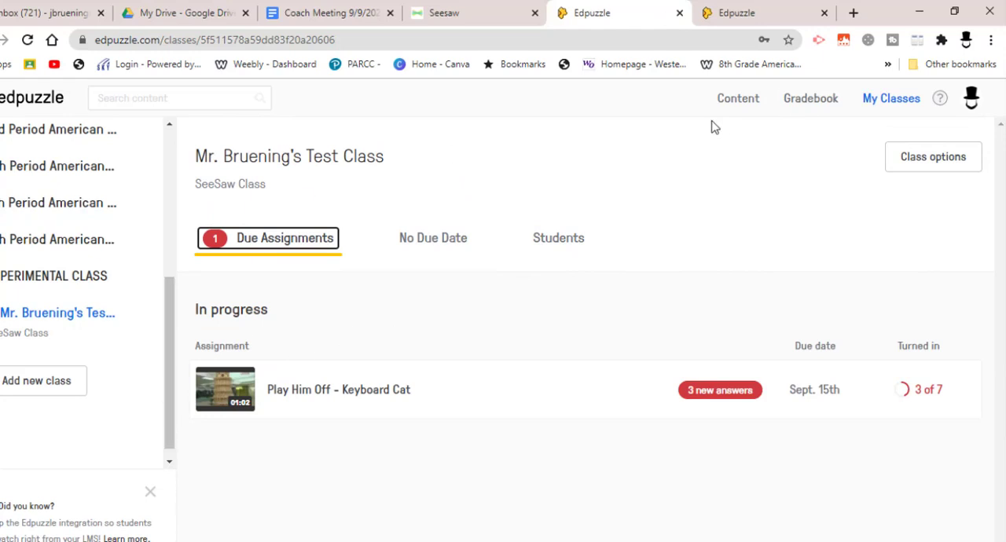
Open the trending Ancient Egypt video for assigning and select the SeeSaw test class as its recipient.
{"action": "left_click", "coordinate": [39, 107]}
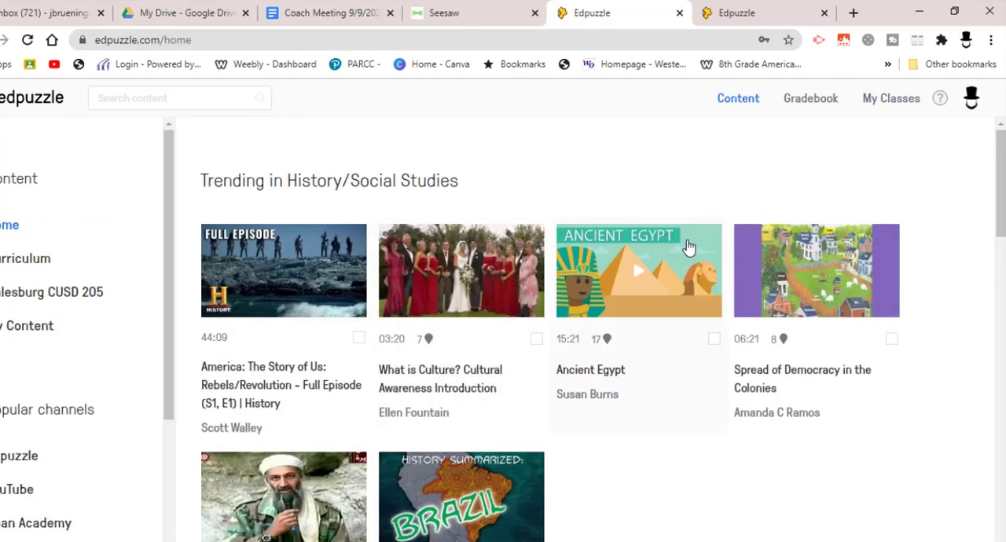
{"action": "left_click", "coordinate": [643, 287]}
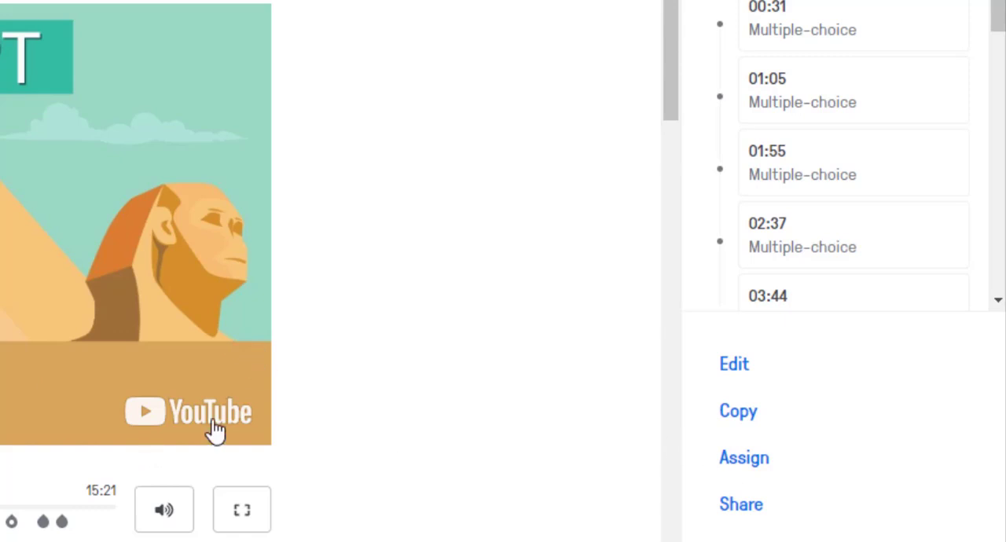
{"action": "left_click", "coordinate": [744, 459]}
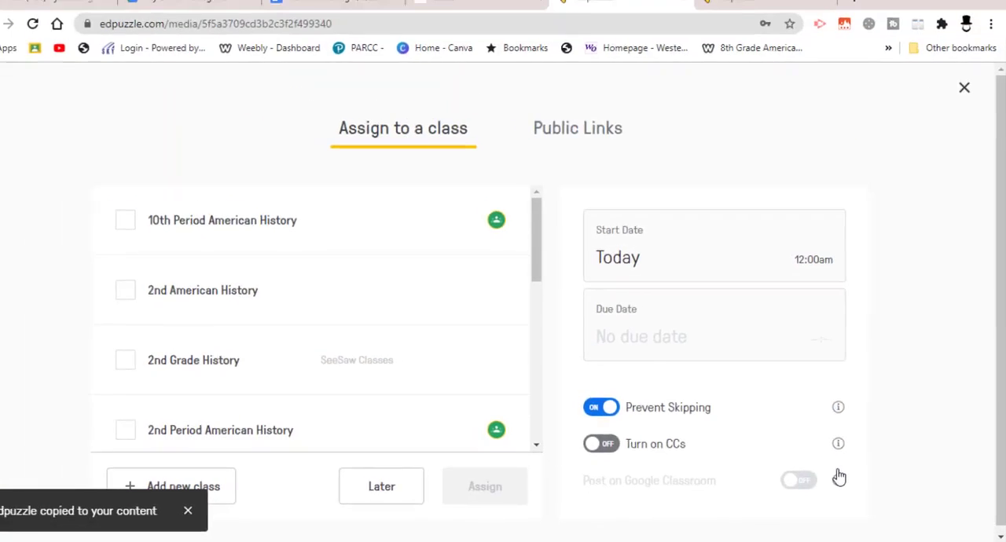
{"action": "left_click_drag", "start_coordinate": [551, 244], "coordinate": [553, 410]}
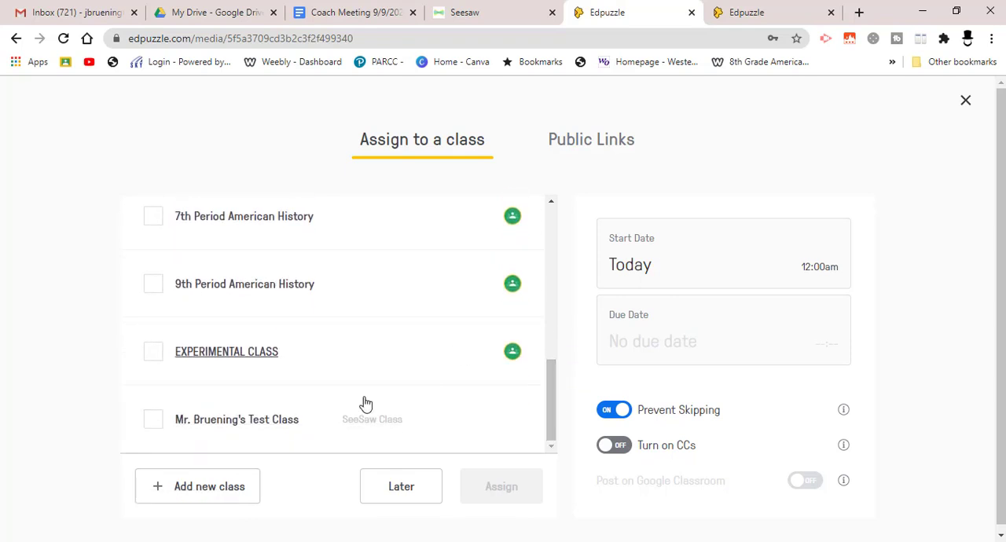
{"action": "left_click", "coordinate": [154, 418]}
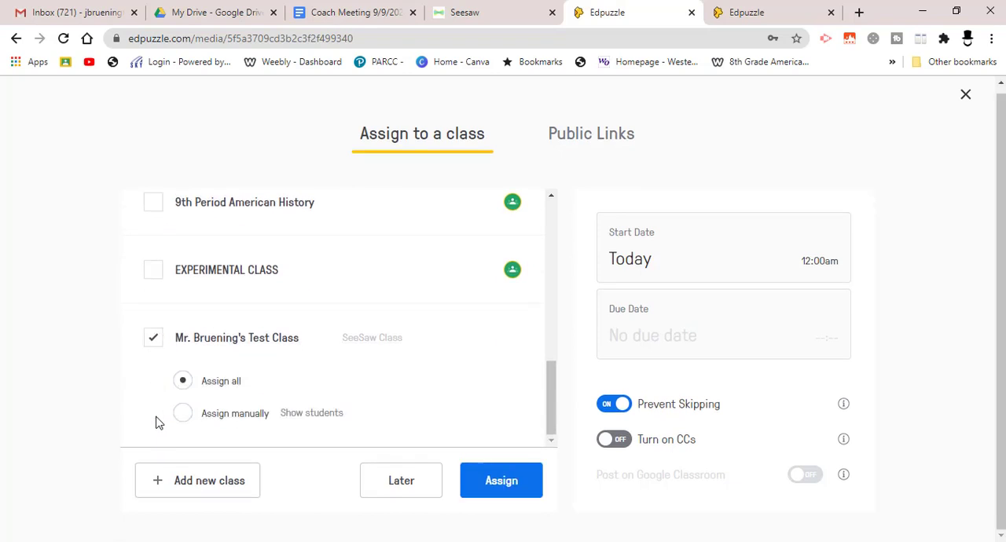
Set the due date to Sept. 18th at 11:59pm and assign the video to the whole test class.
{"action": "left_click", "coordinate": [678, 269]}
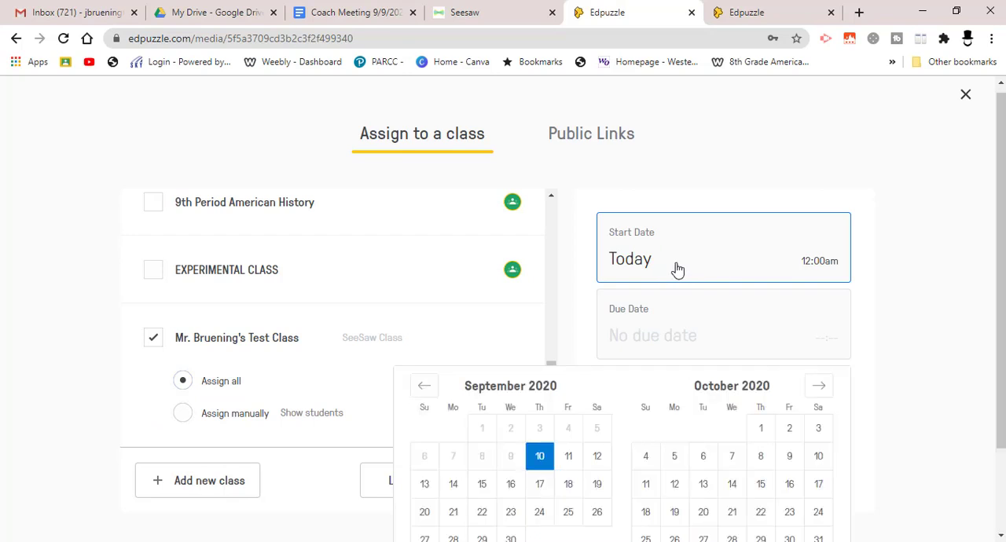
{"action": "scroll", "coordinate": [999, 292], "scroll_direction": "down", "scroll_amount": 2}
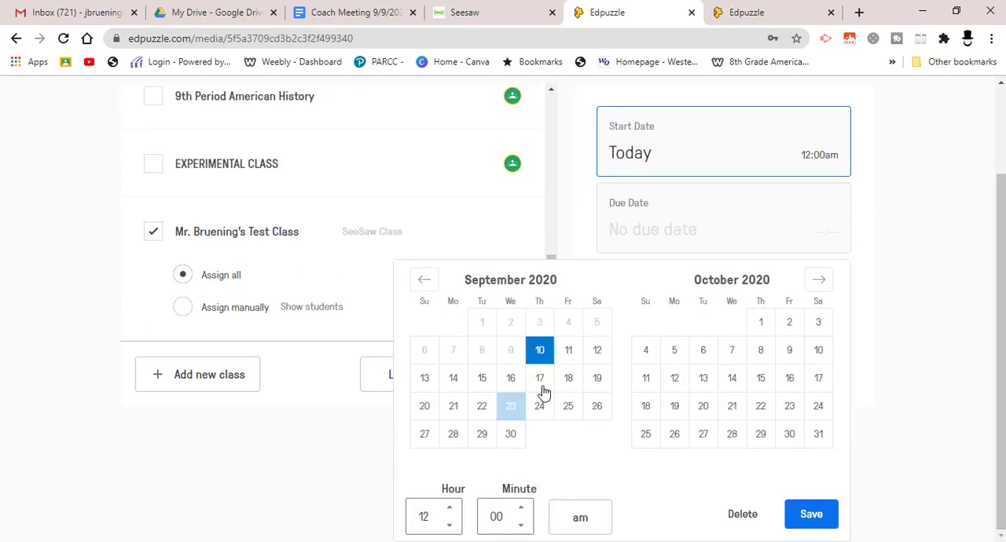
{"action": "left_click", "coordinate": [742, 244]}
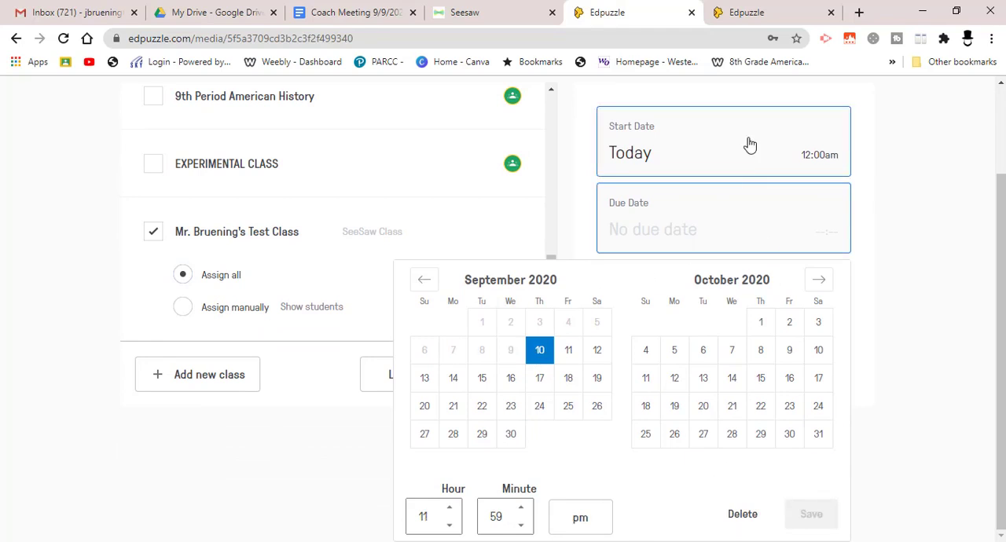
{"action": "scroll", "coordinate": [735, 224], "scroll_direction": "up", "scroll_amount": 2}
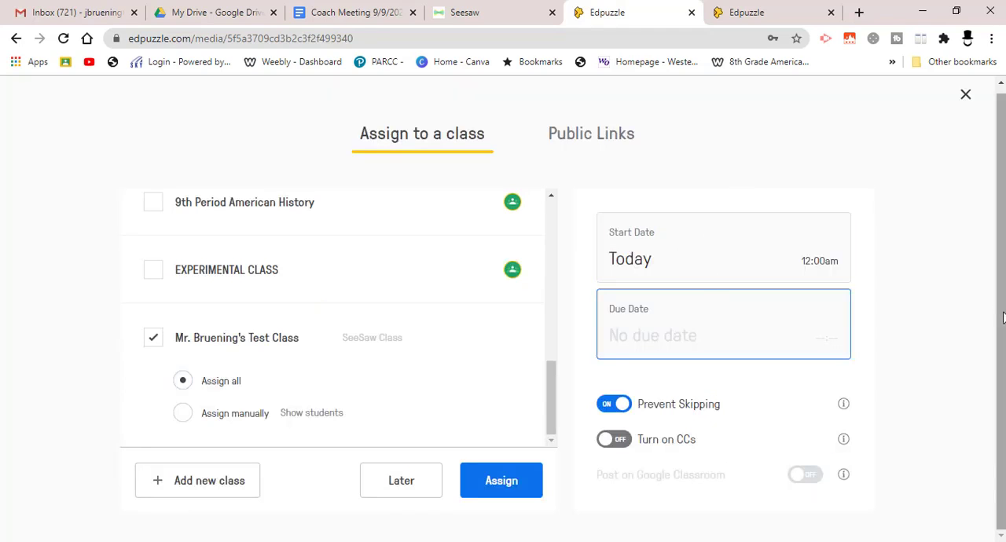
{"action": "left_click", "coordinate": [728, 341]}
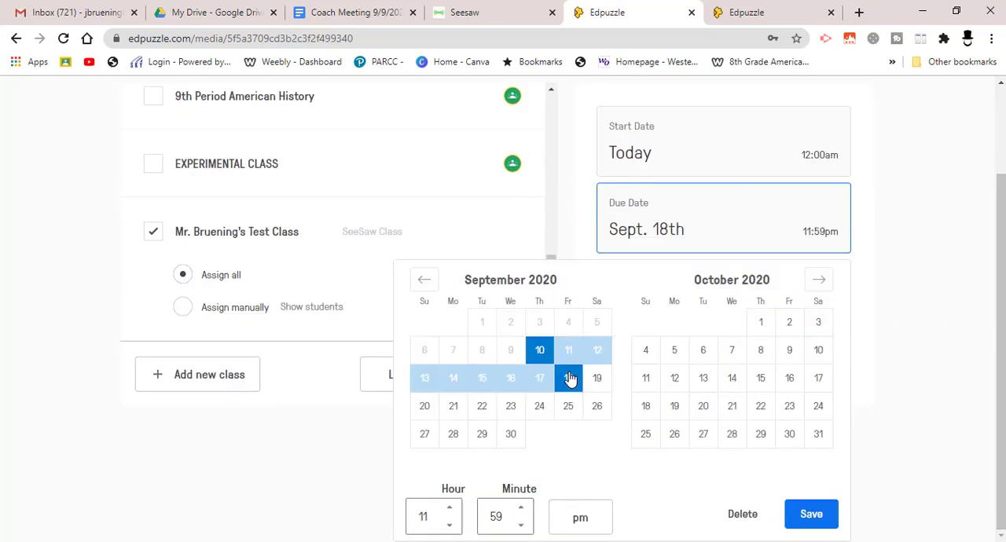
{"action": "left_click", "coordinate": [809, 523]}
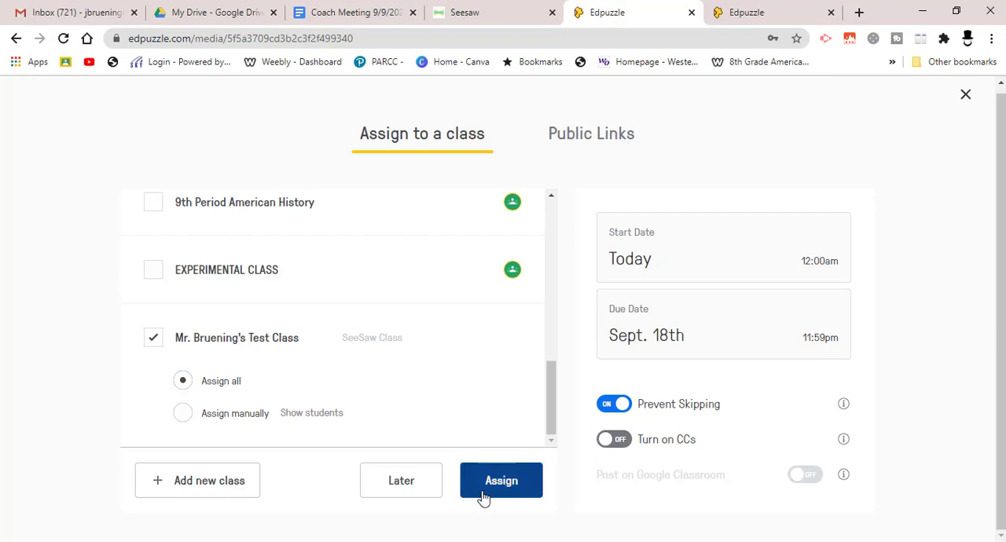
{"action": "left_click", "coordinate": [512, 482]}
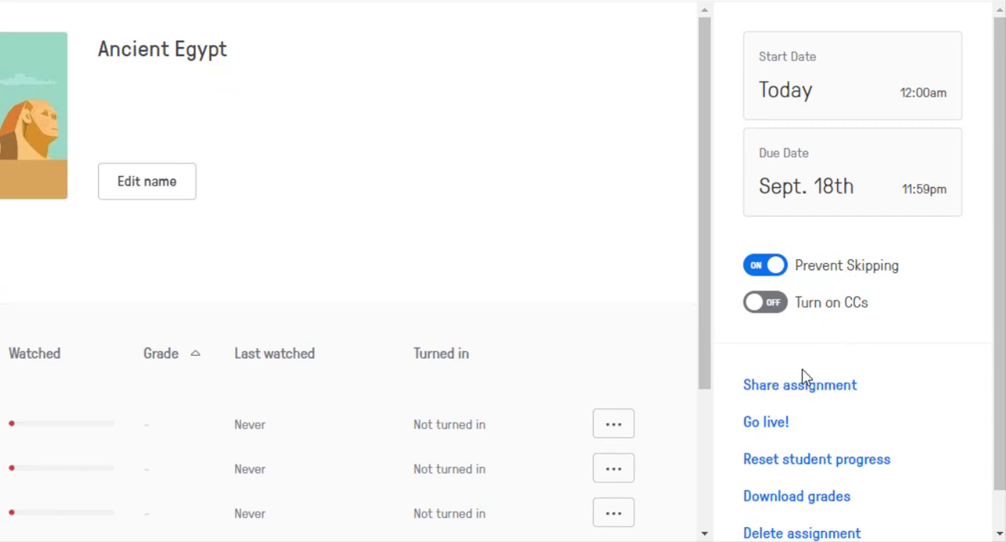
Copy the direct assignment link for the Ancient Egypt video from its sharing options.
{"action": "left_click", "coordinate": [811, 396]}
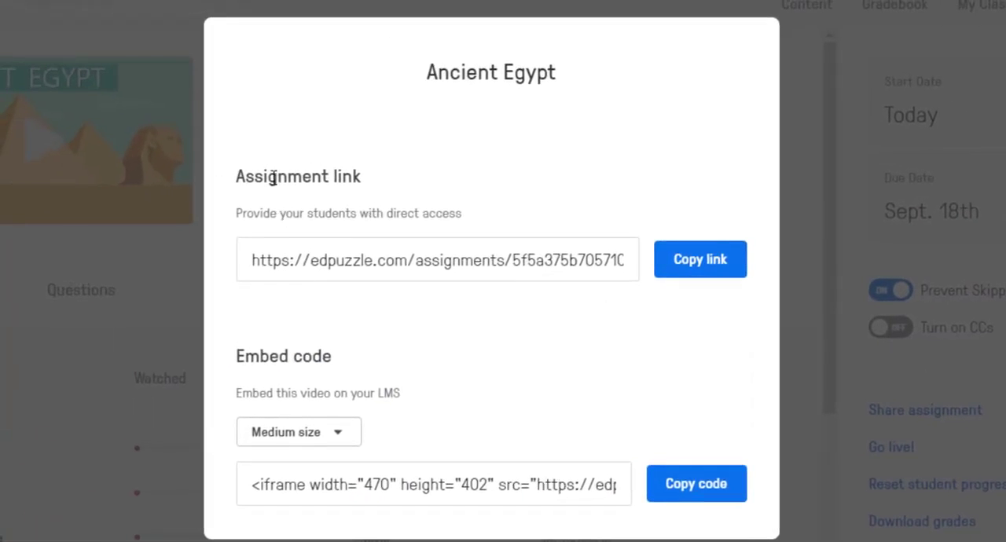
{"action": "left_click", "coordinate": [715, 266]}
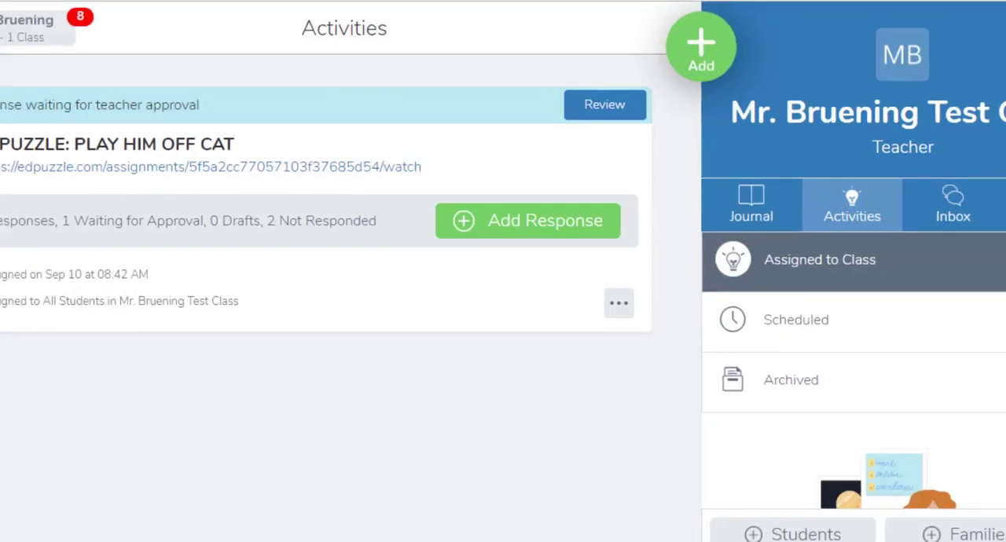
Switch to Seesaw and start a new class activity named "EDPUZZLE: Egypt".
{"action": "left_click", "coordinate": [701, 46]}
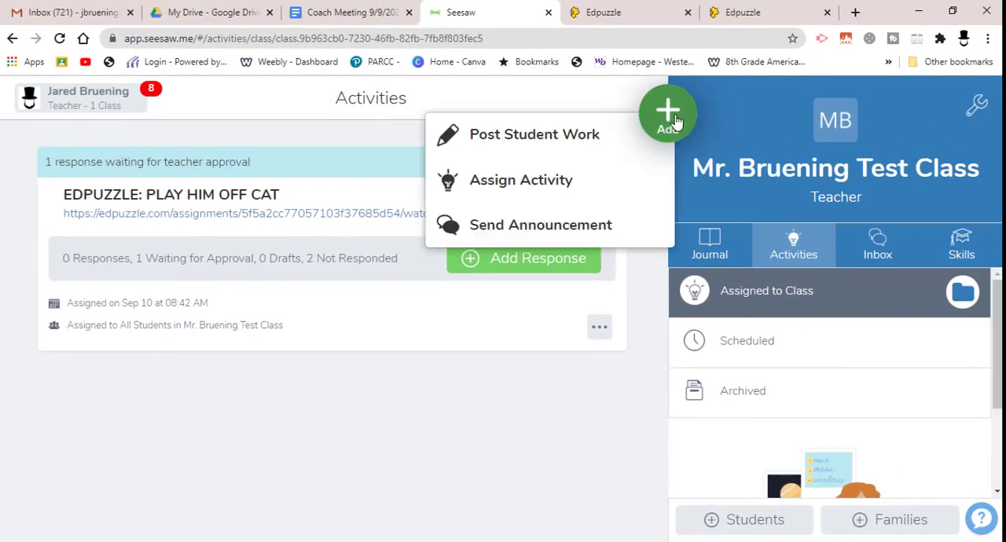
{"action": "left_click", "coordinate": [540, 182]}
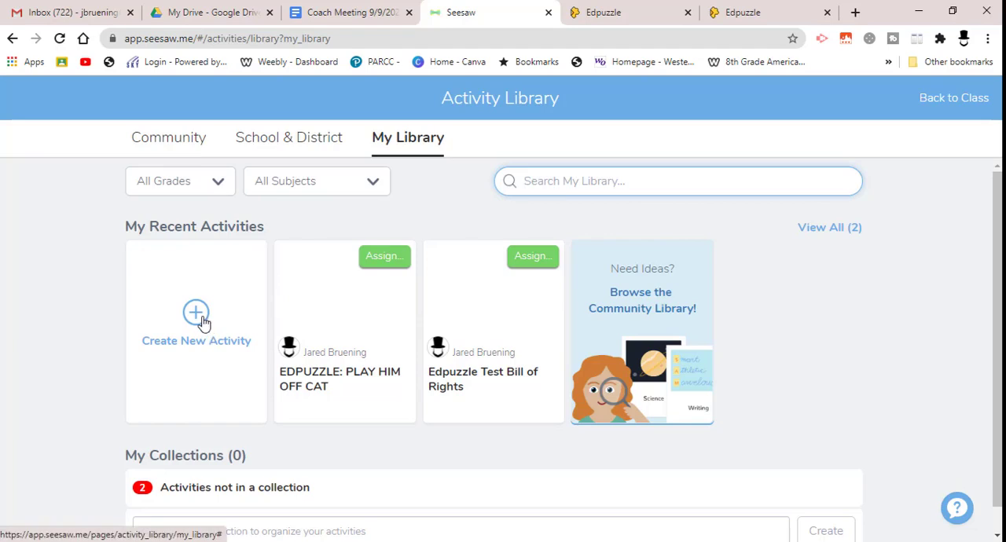
{"action": "left_click", "coordinate": [196, 319]}
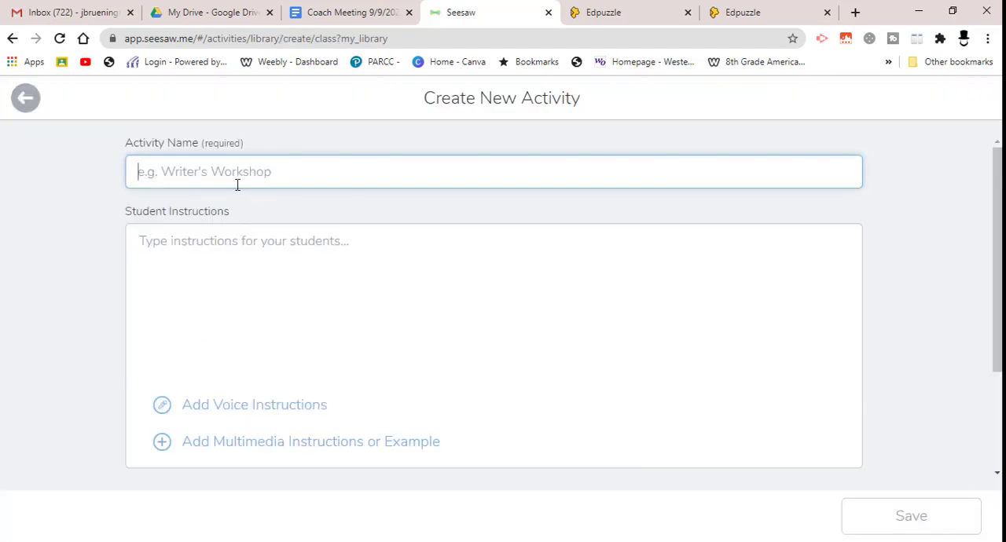
{"action": "type", "text": "E"}
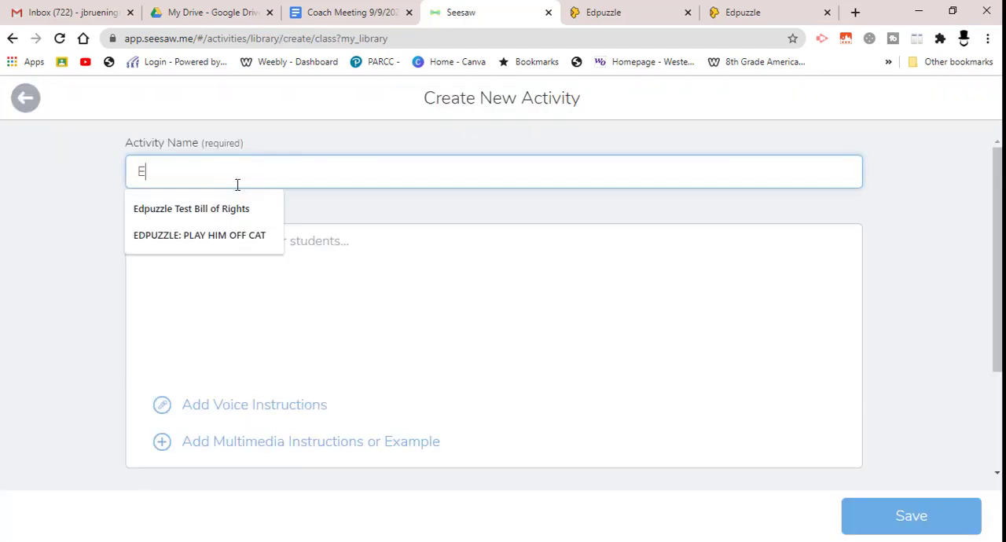
{"action": "type", "text": "DA("}
{"action": "key", "text": "BackSpace"}
{"action": "type", "text": "PUZZLE: Egypt"}
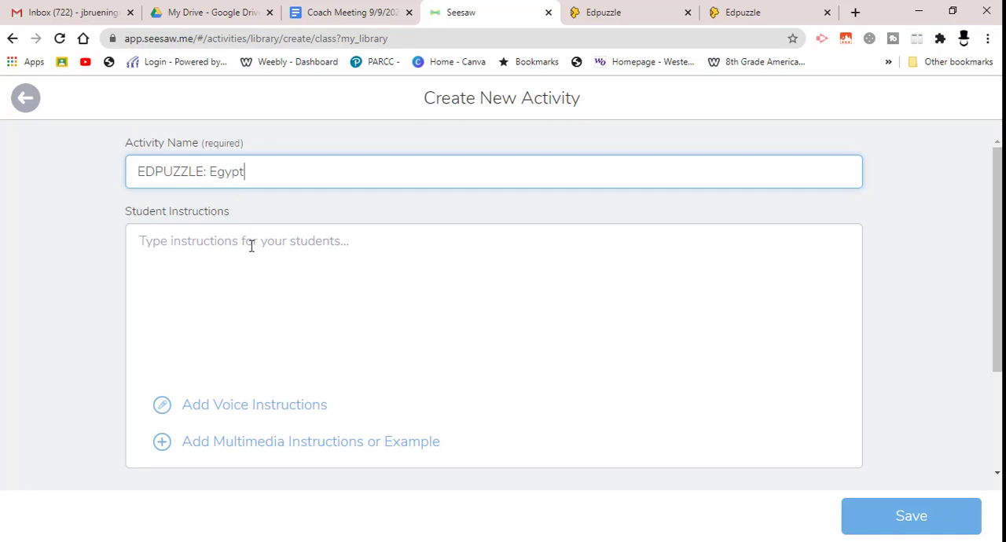
Enter the student instructions "Watch video and answer questions.", paste the copied Edpuzzle link on the line below, and save the activity.
{"action": "left_click", "coordinate": [251, 246]}
{"action": "type", "text": "Watchj"}
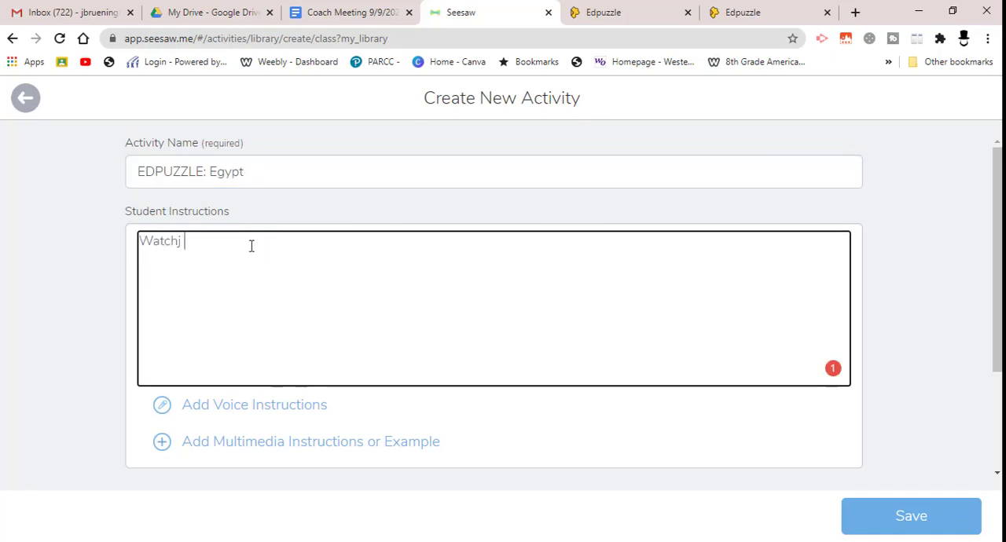
{"action": "key", "text": "BackSpace"}
{"action": "key", "text": "BackSpace"}
{"action": "type", "text": "vid"}
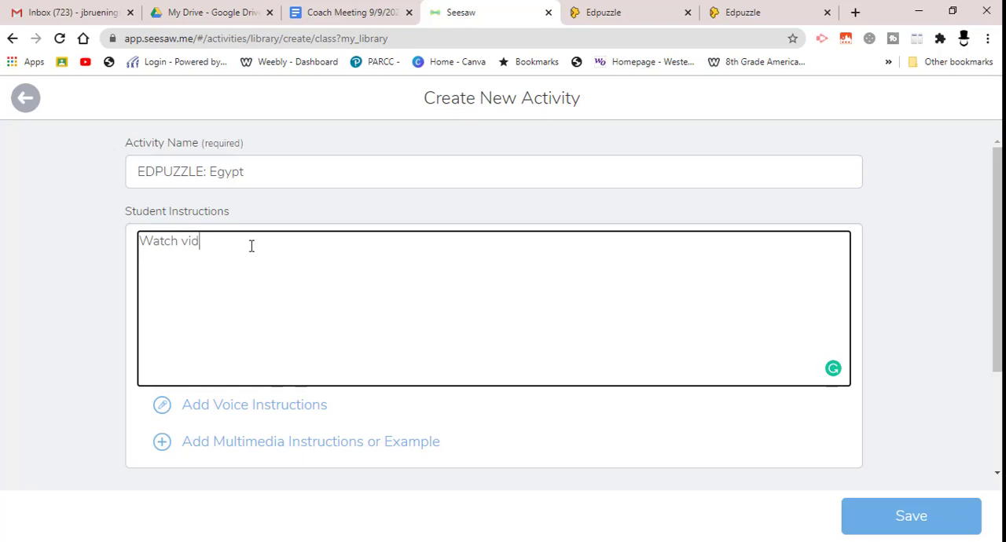
{"action": "type", "text": "eo and answer questions."}
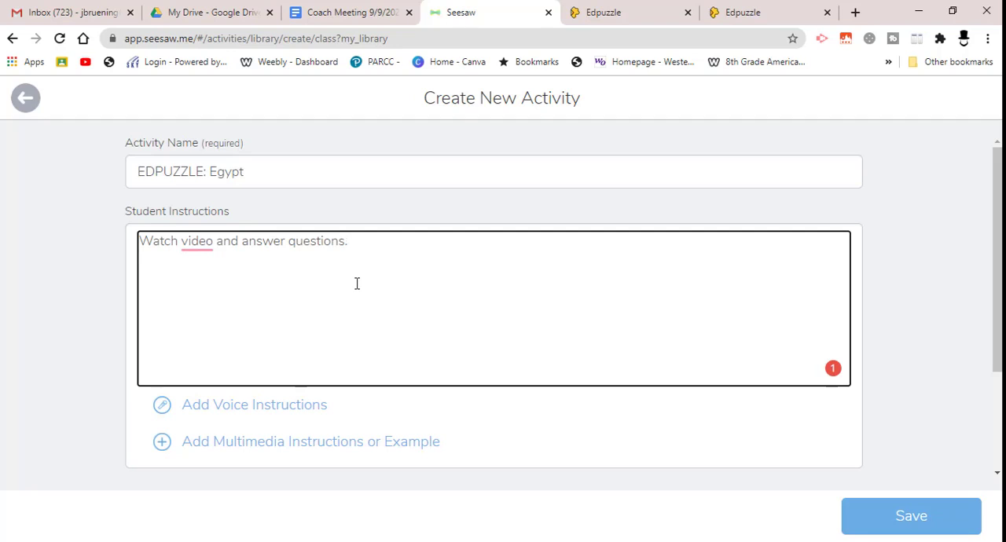
{"action": "key", "text": "Return"}
{"action": "key", "text": "ctrl+v"}
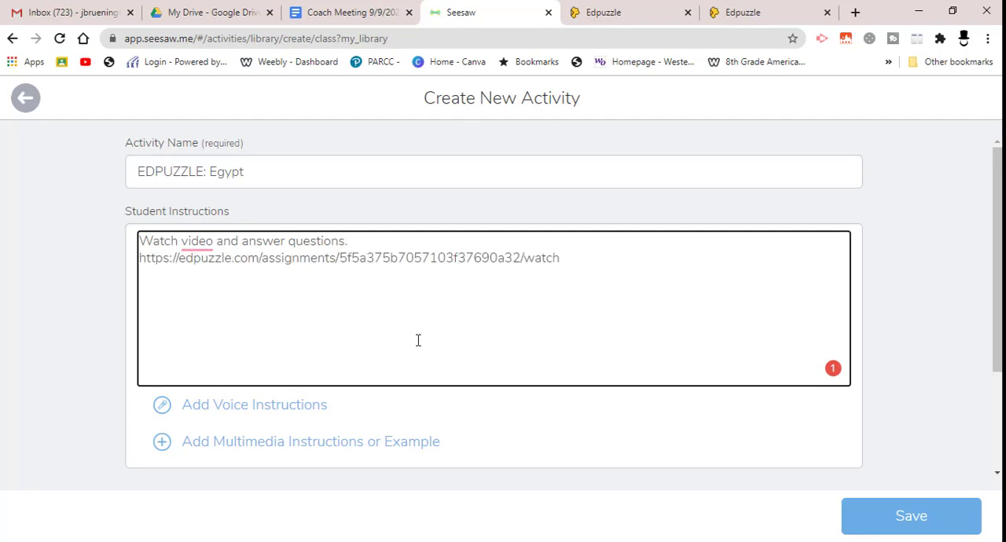
{"action": "left_click", "coordinate": [909, 519]}
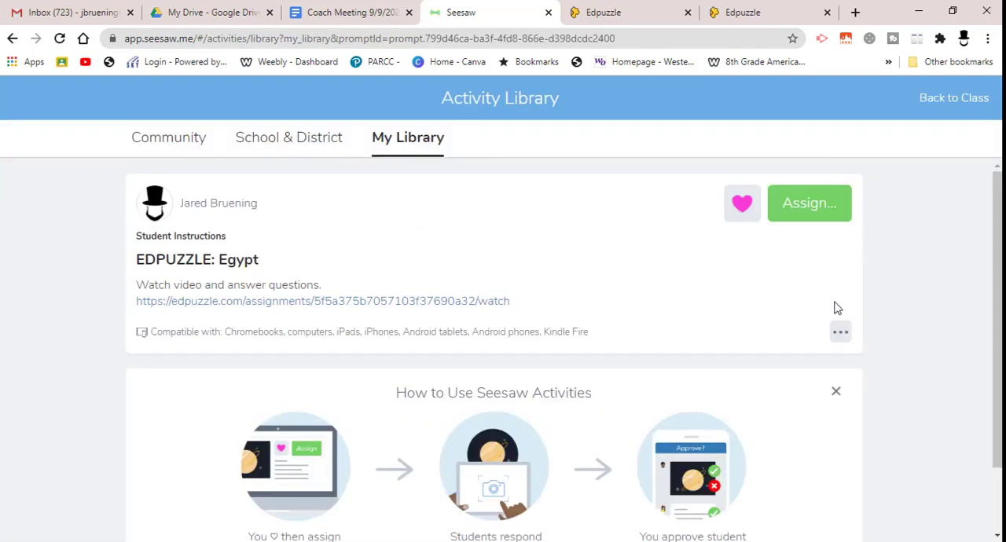
Assign the EDPUZZLE: Egypt activity to the test class and view it among the class activities.
{"action": "left_click", "coordinate": [804, 207]}
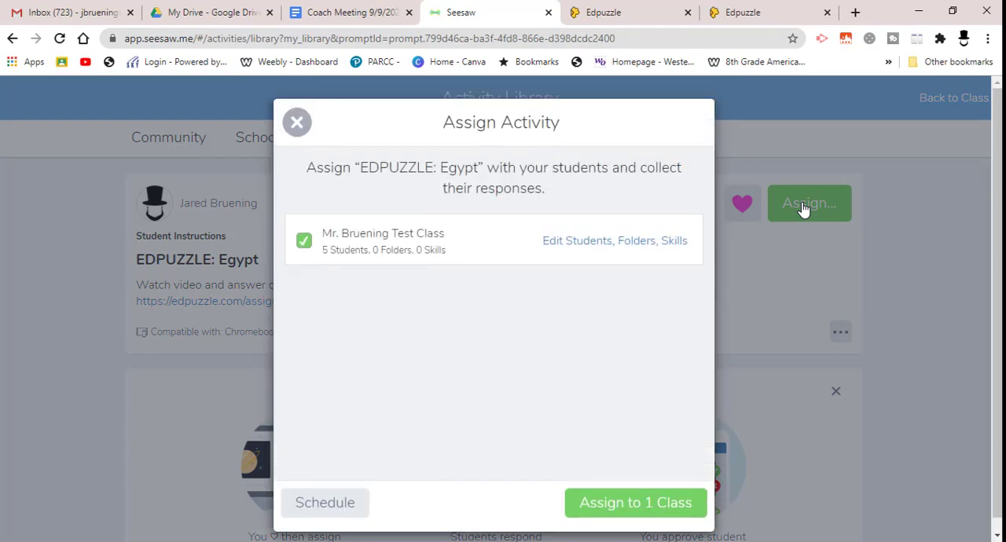
{"action": "left_click", "coordinate": [646, 507]}
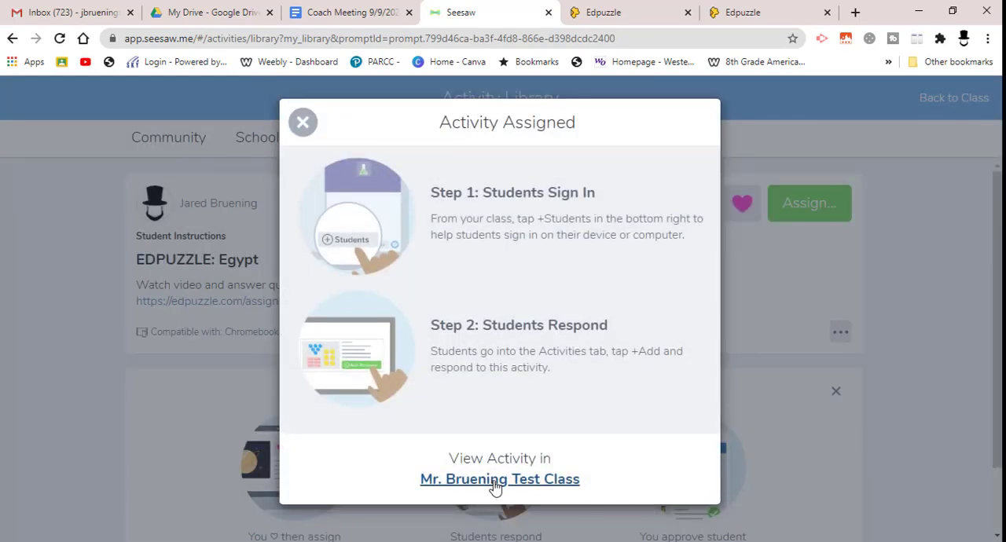
{"action": "left_click", "coordinate": [495, 483]}
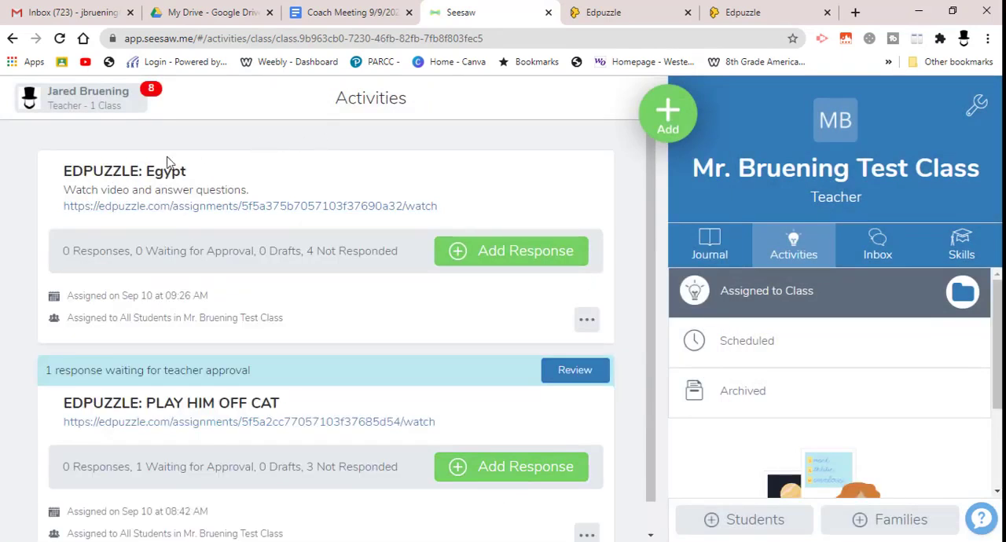
Check the Edpuzzle link in the Egypt activity, and return to Seesaw to close the activity's response overview.
{"action": "left_click", "coordinate": [311, 207]}
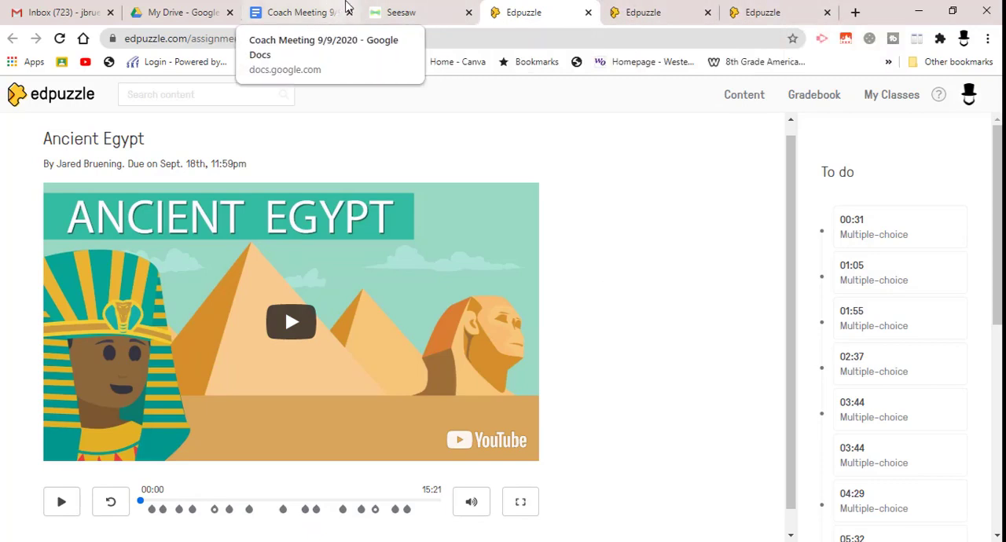
{"action": "left_click", "coordinate": [408, 16]}
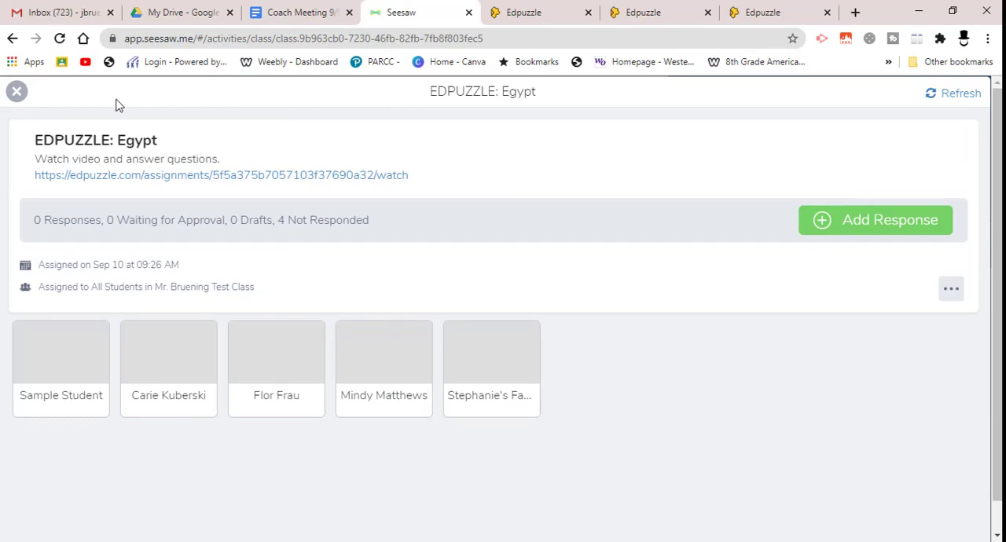
{"action": "left_click", "coordinate": [17, 93]}
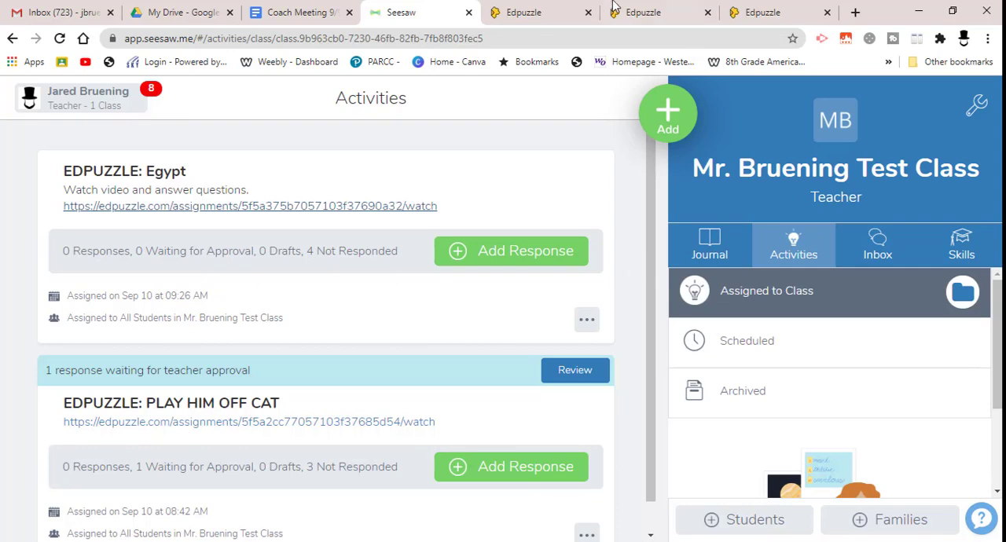
Switch to Edpuzzle, open the SeeSaw test class, and examine student progress in its Play Him Off - Keyboard Cat assignment.
{"action": "left_click", "coordinate": [534, 19]}
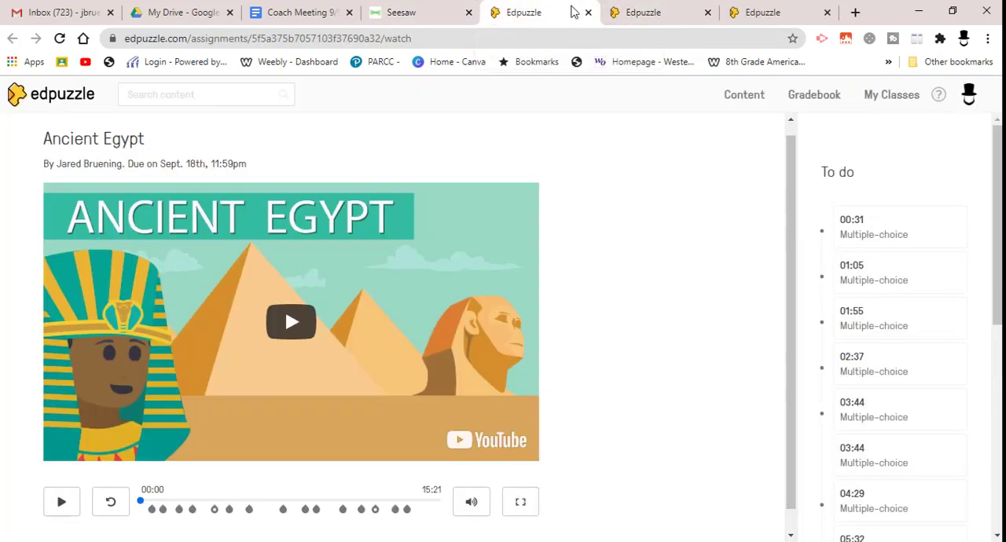
{"action": "left_click", "coordinate": [879, 100]}
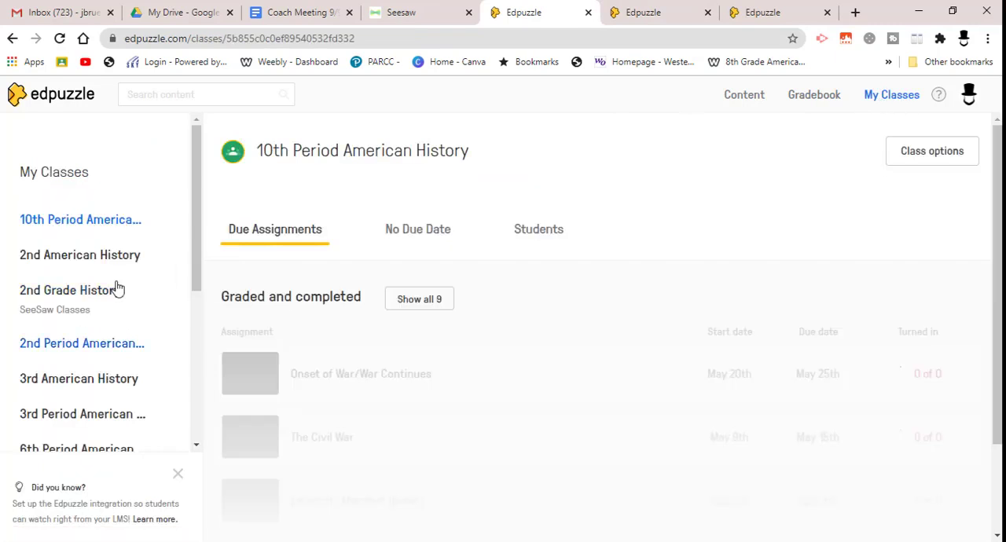
{"action": "left_click_drag", "start_coordinate": [195, 297], "coordinate": [196, 405]}
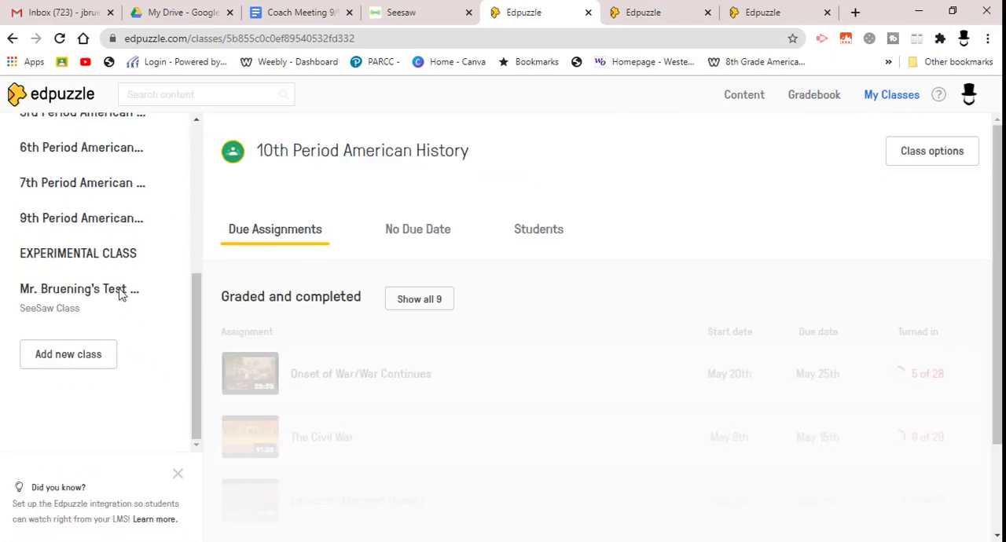
{"action": "left_click", "coordinate": [67, 291]}
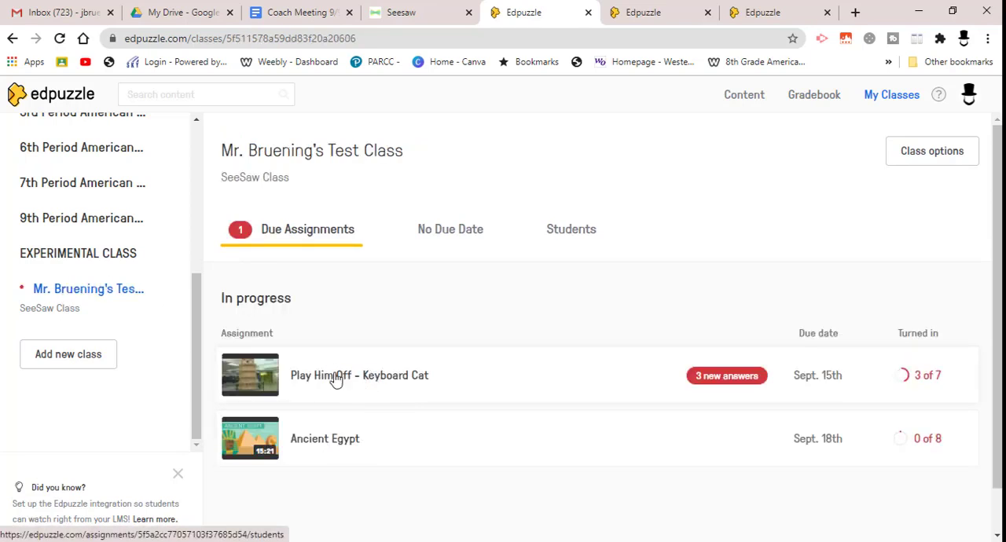
{"action": "left_click", "coordinate": [375, 383]}
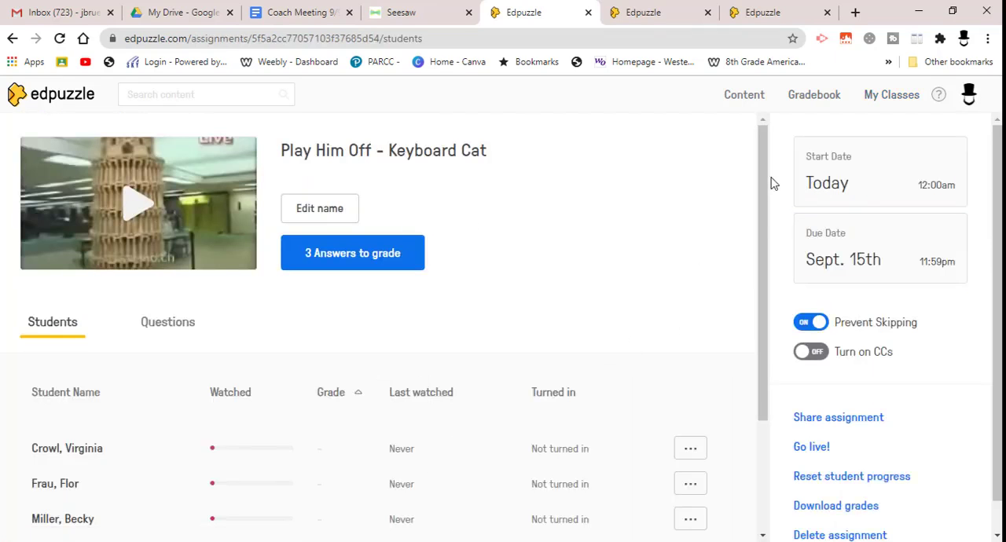
{"action": "left_click_drag", "start_coordinate": [761, 236], "coordinate": [761, 352]}
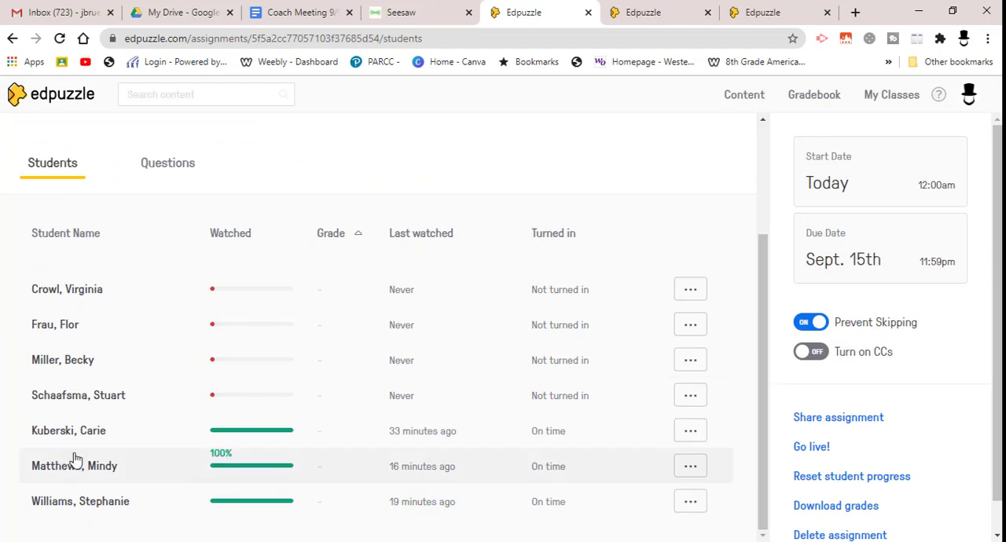
{"action": "left_click_drag", "start_coordinate": [224, 325], "coordinate": [228, 352]}
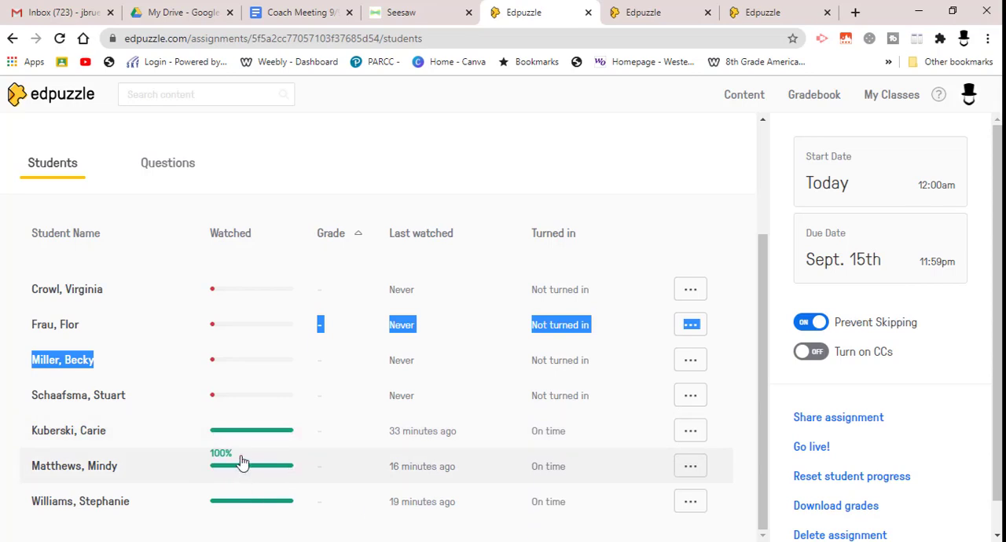
Review the last-listed student's viewing record and question answers, and return to the test class's due assignments.
{"action": "left_click", "coordinate": [255, 503]}
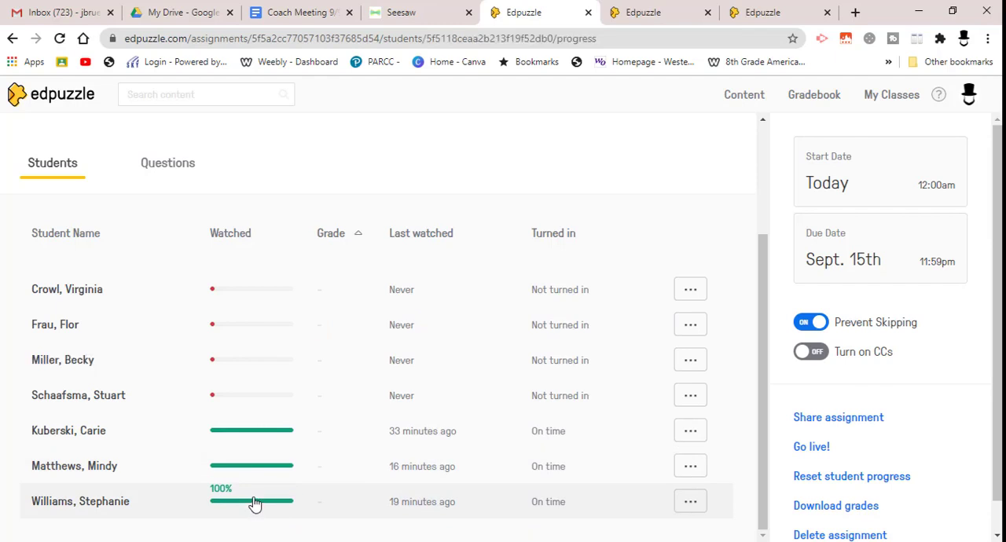
{"action": "mouse_move", "coordinate": [997, 167]}
{"action": "left_mouse_down"}
{"action": "mouse_move", "coordinate": [998, 206]}
{"action": "mouse_move", "coordinate": [999, 183]}
{"action": "left_mouse_up"}
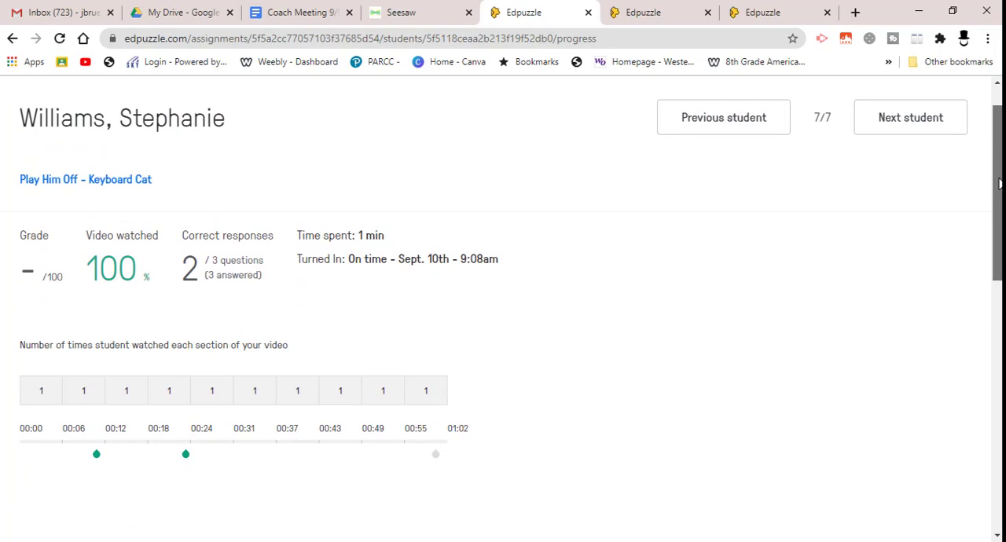
{"action": "left_click_drag", "start_coordinate": [998, 183], "coordinate": [958, 253]}
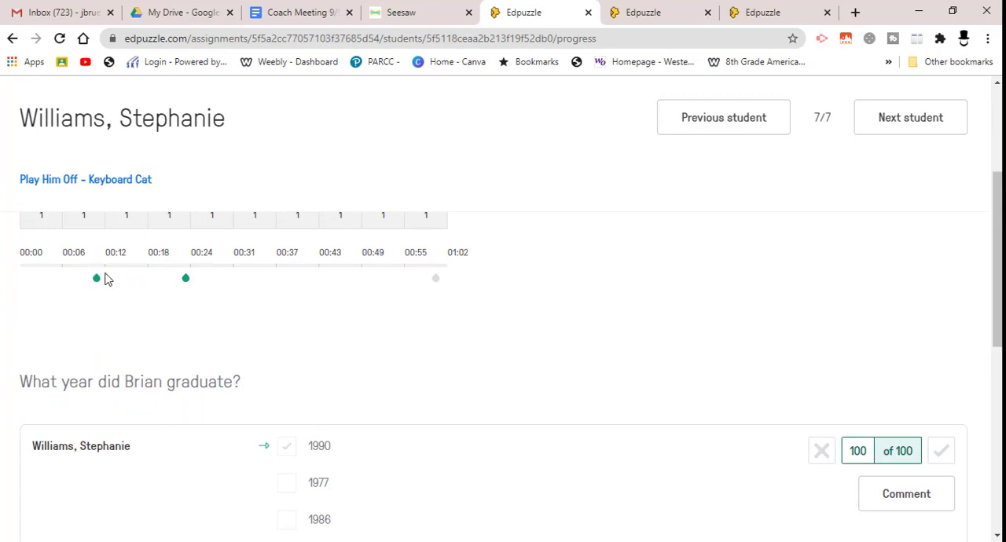
{"action": "left_click_drag", "start_coordinate": [995, 261], "coordinate": [983, 445]}
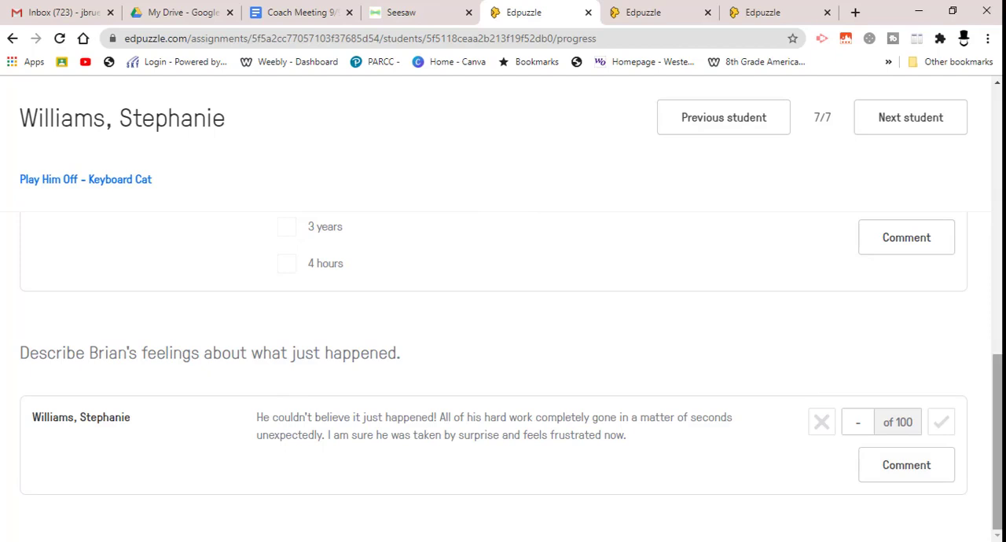
{"action": "left_click_drag", "start_coordinate": [997, 463], "coordinate": [997, 196]}
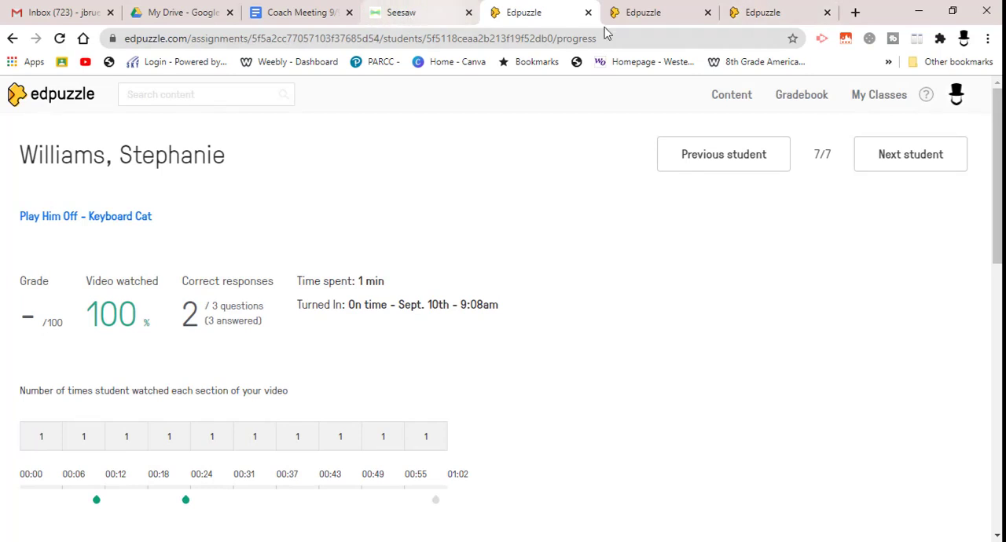
{"action": "left_click", "coordinate": [9, 39]}
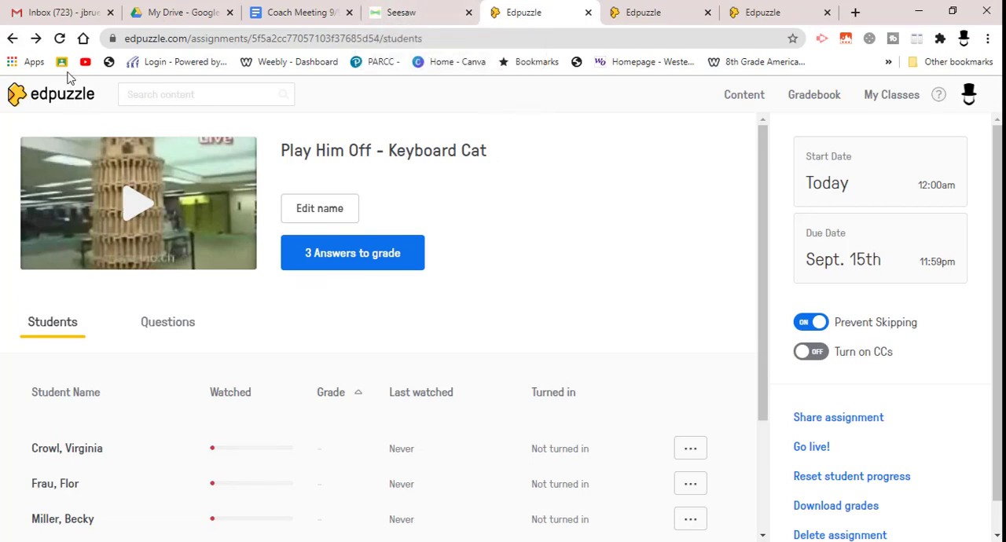
{"action": "left_click", "coordinate": [11, 39]}
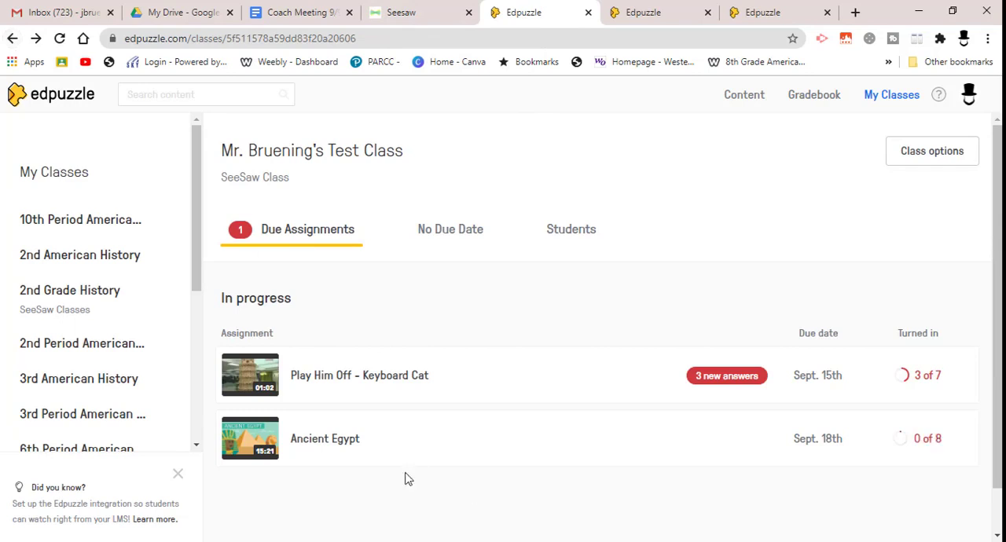